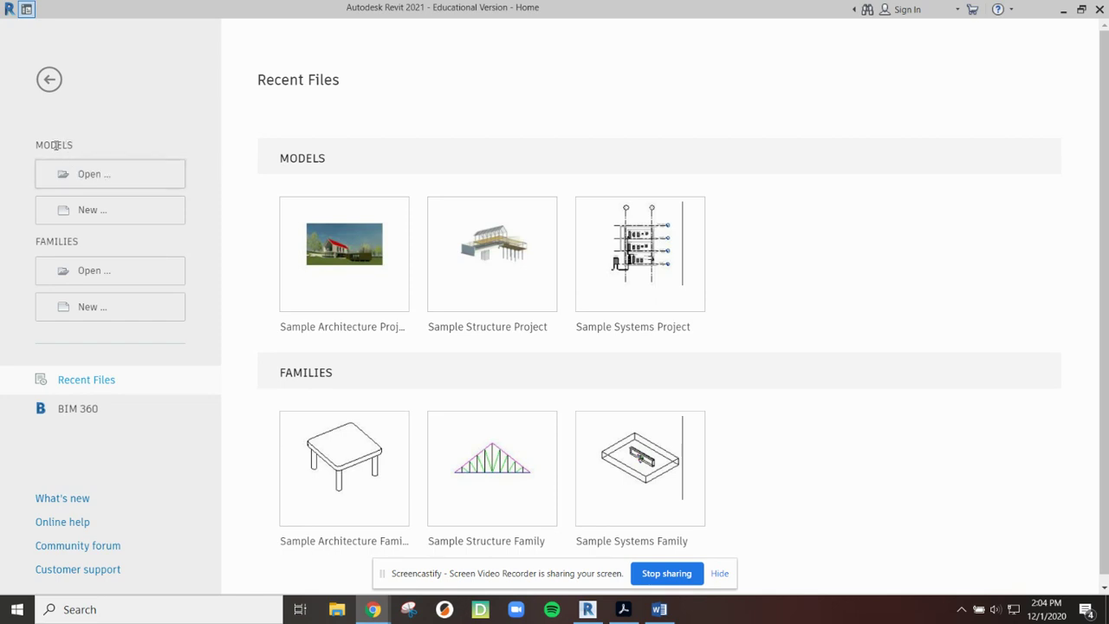
Step: Choose New… under Models on the Home screen to start a project
click(108, 216)
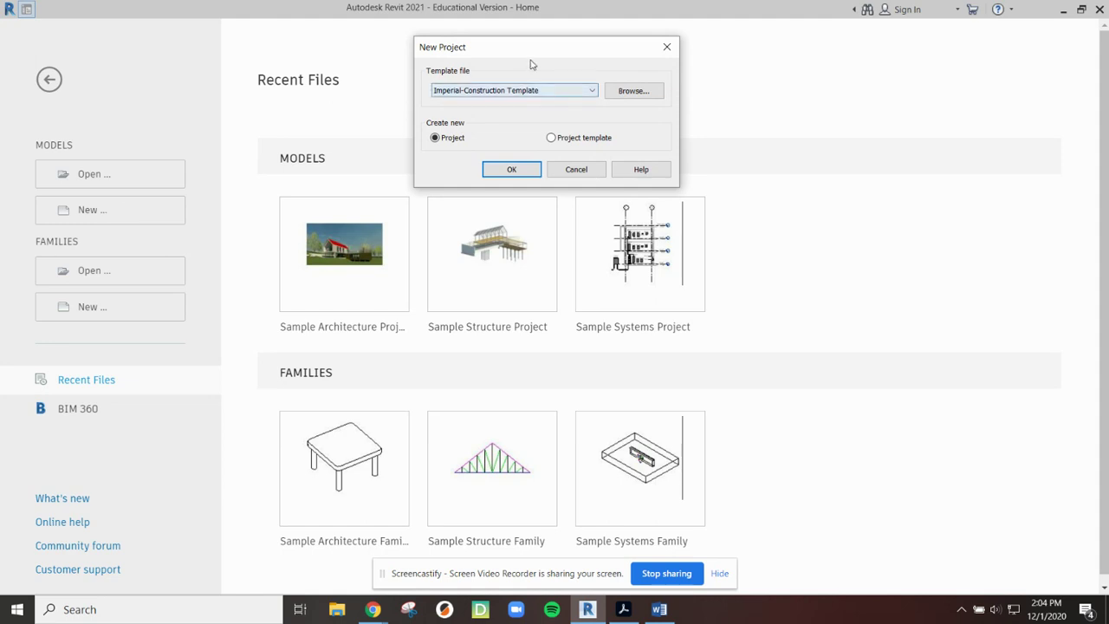
Step: Create a Project from the Imperial-Architectural Template
drag(527, 48, 560, 63)
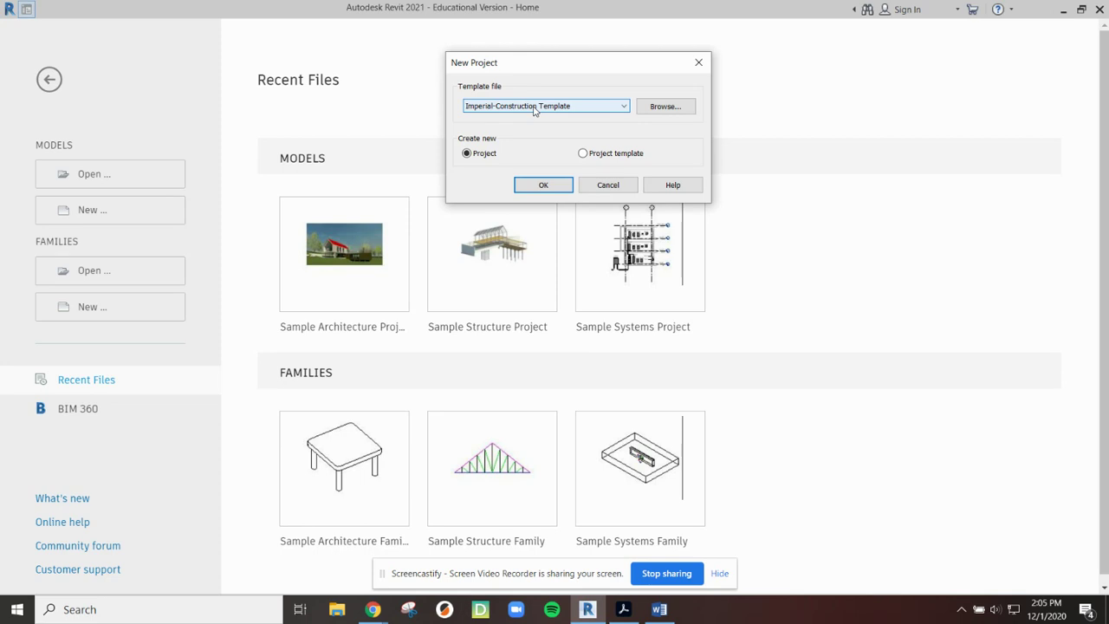
click(534, 107)
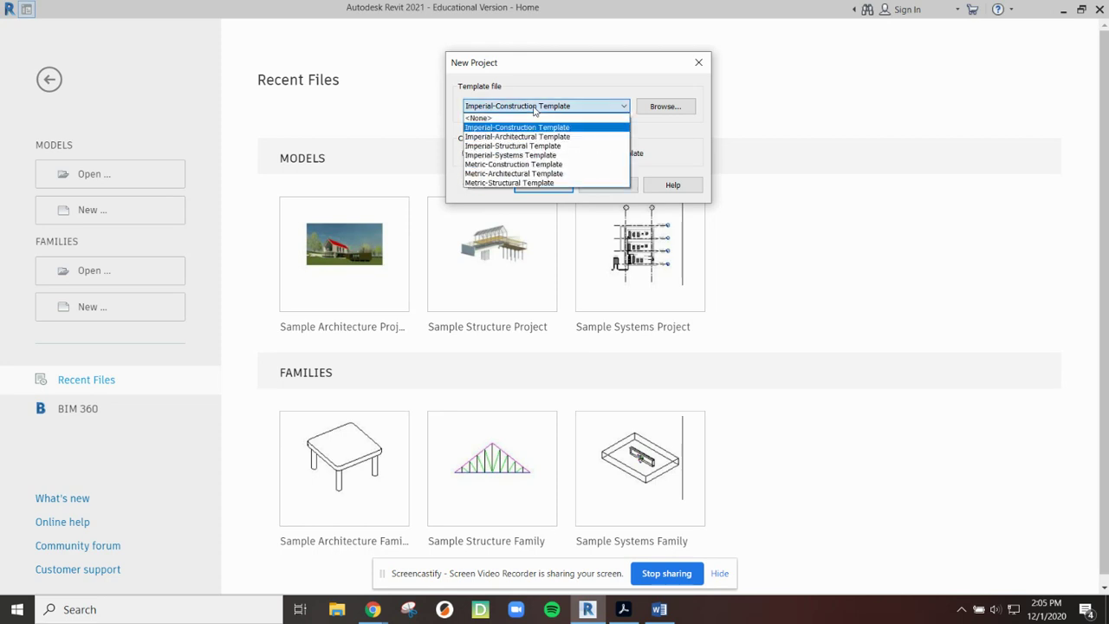
click(495, 137)
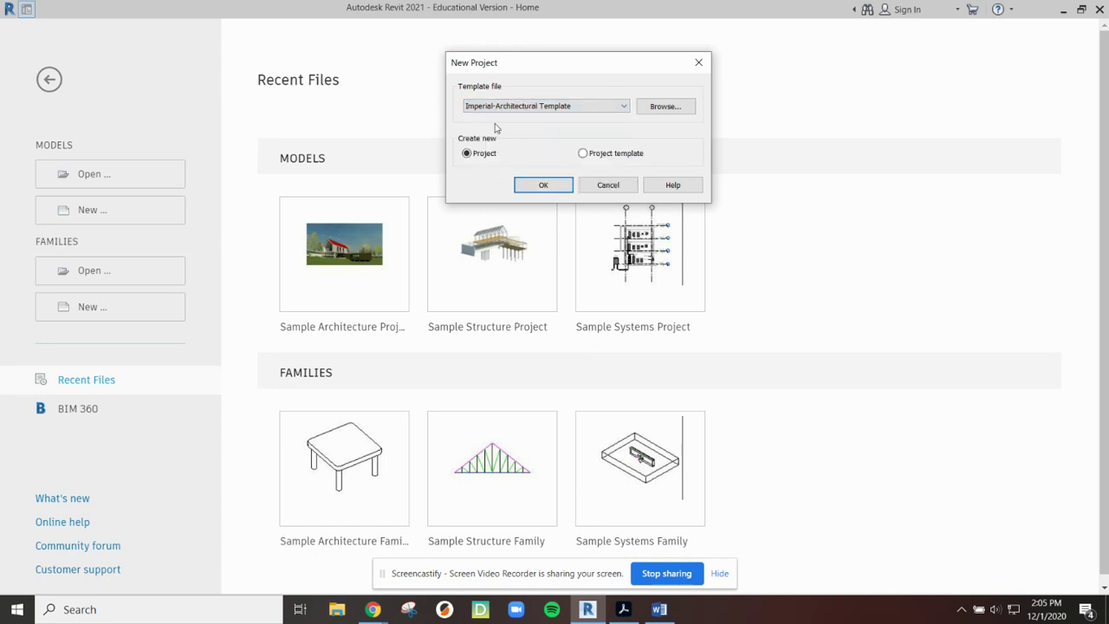
click(540, 185)
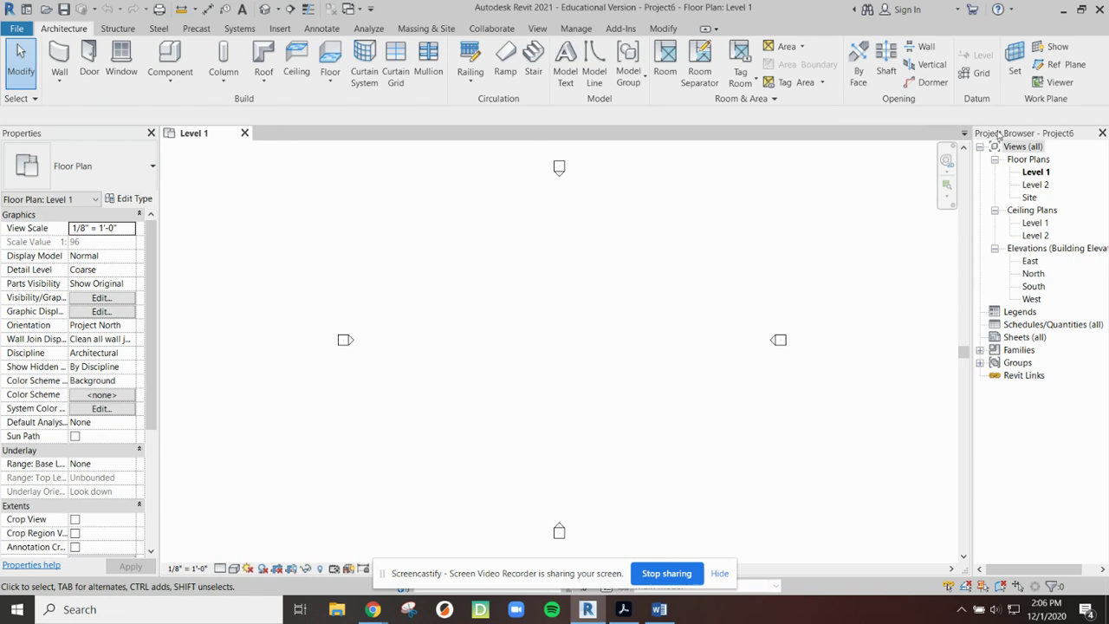
Step: Float the Project Browser over the Level 1 plan and select the Sheets (all) group
drag(1007, 139, 418, 147)
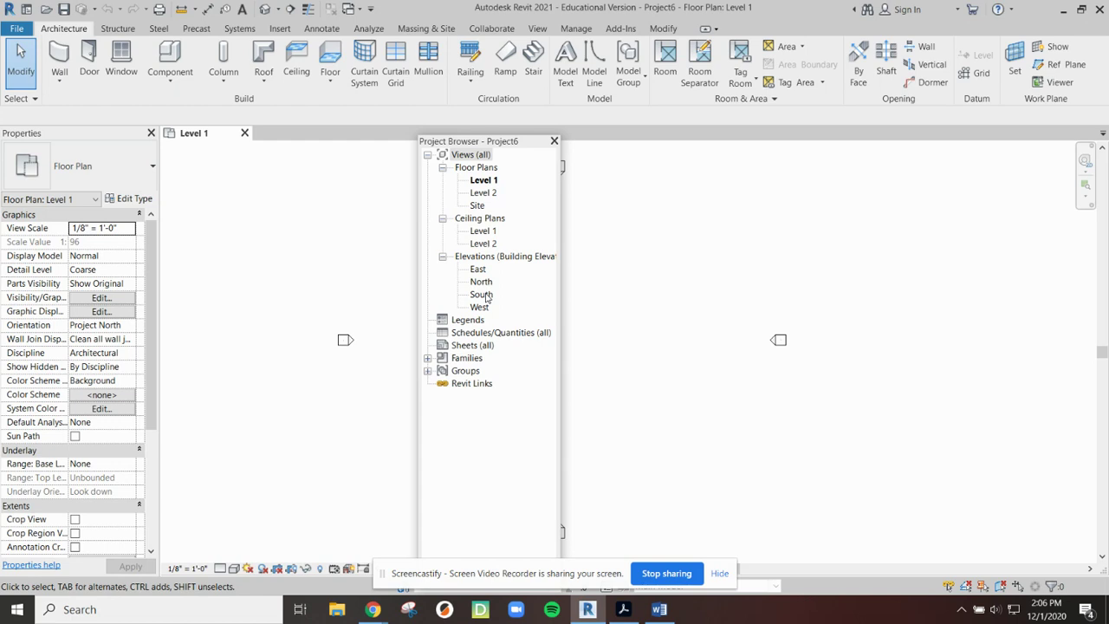
click(459, 346)
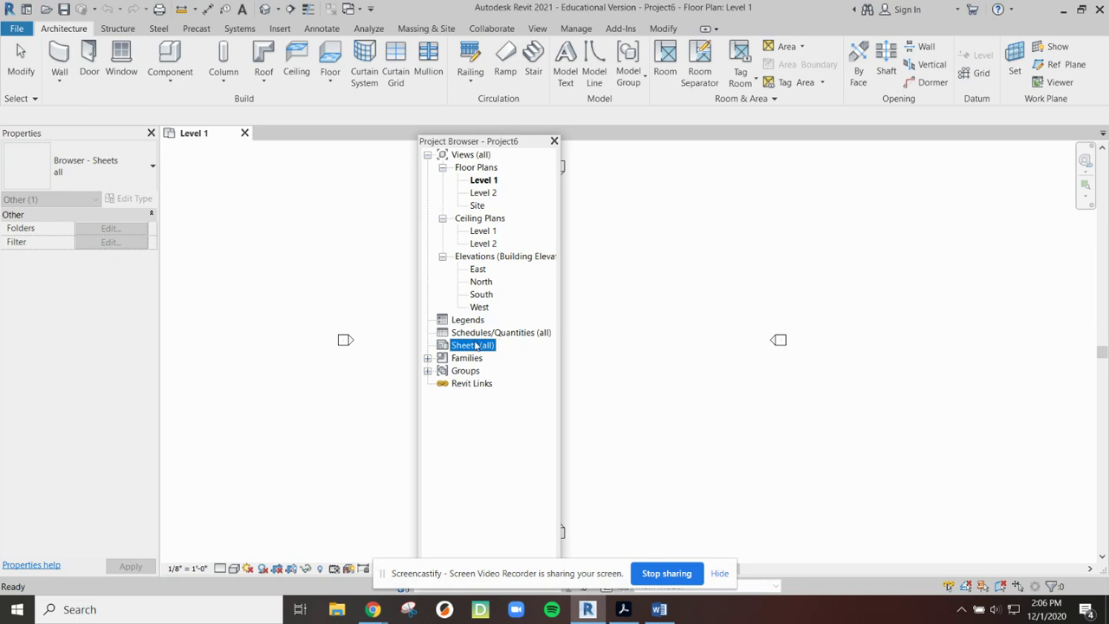
Step: Re-dock the Project Browser on the right as its own panel and narrow the Properties panel
click(468, 170)
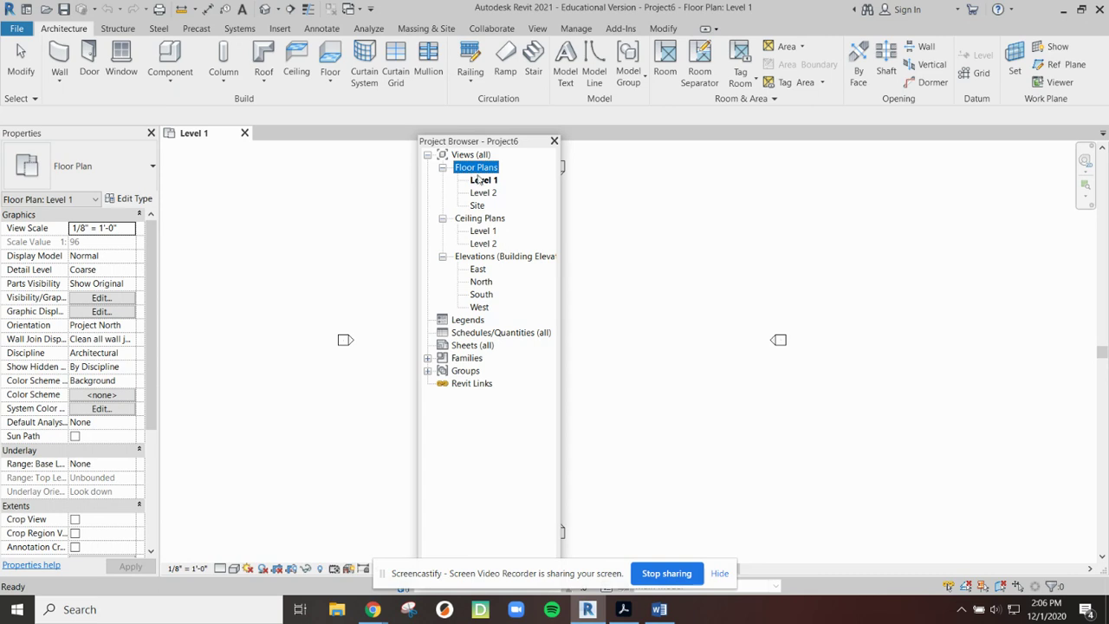
click(473, 257)
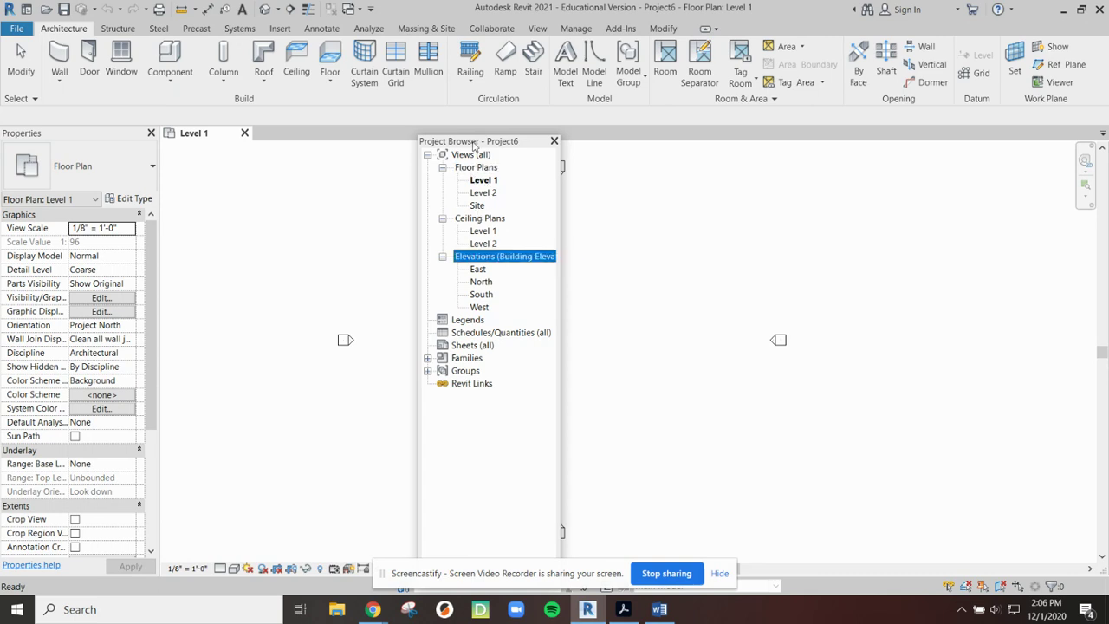
drag(475, 145, 872, 152)
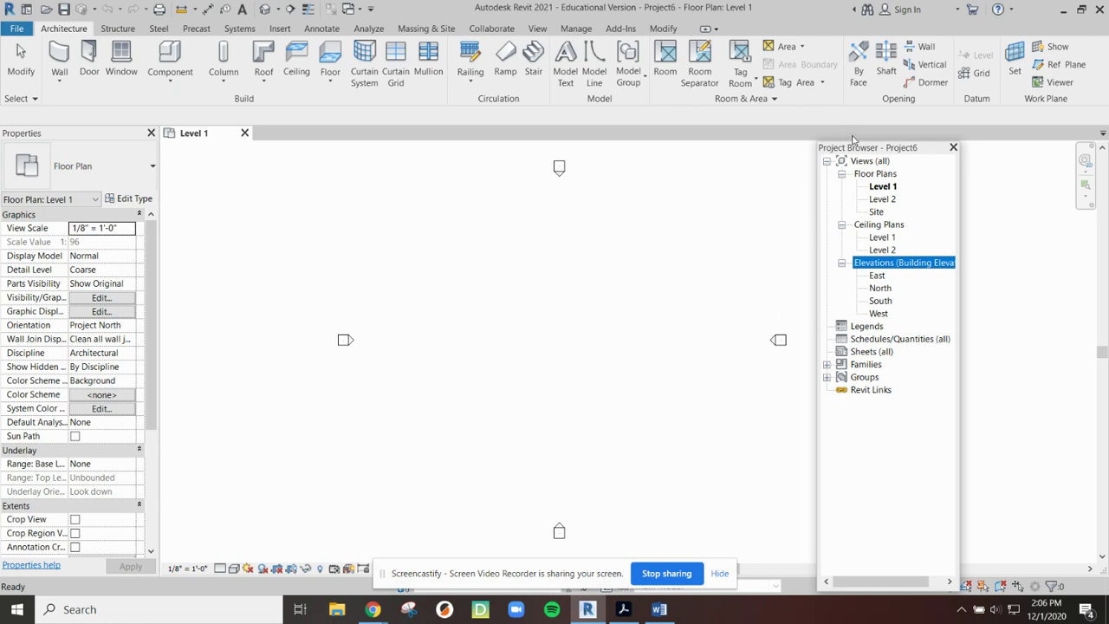
drag(854, 151, 3, 332)
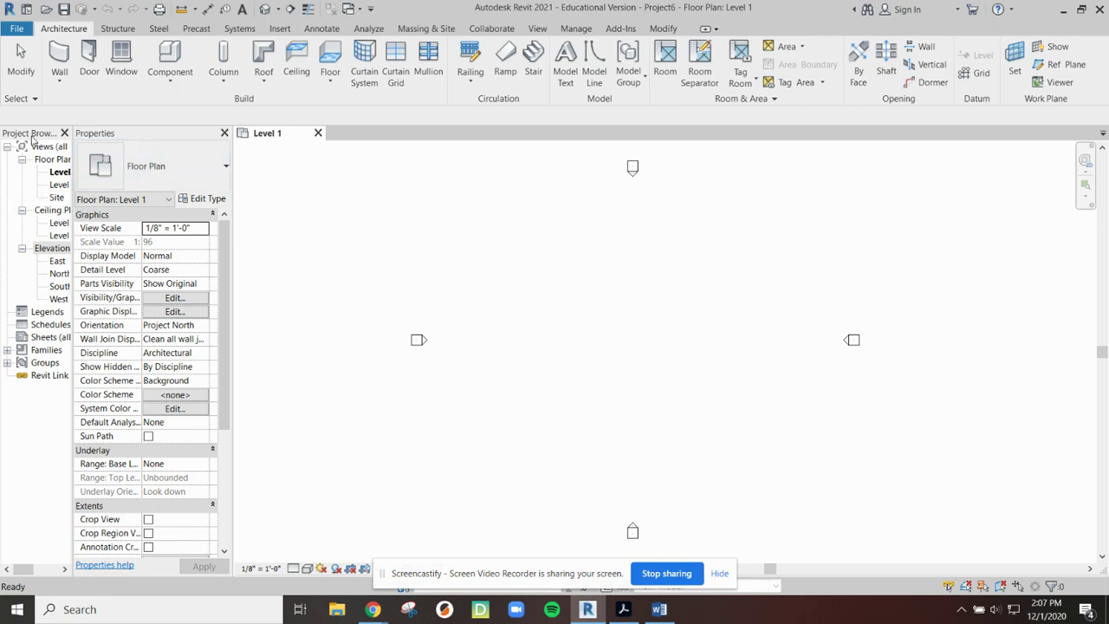
drag(33, 136, 1076, 152)
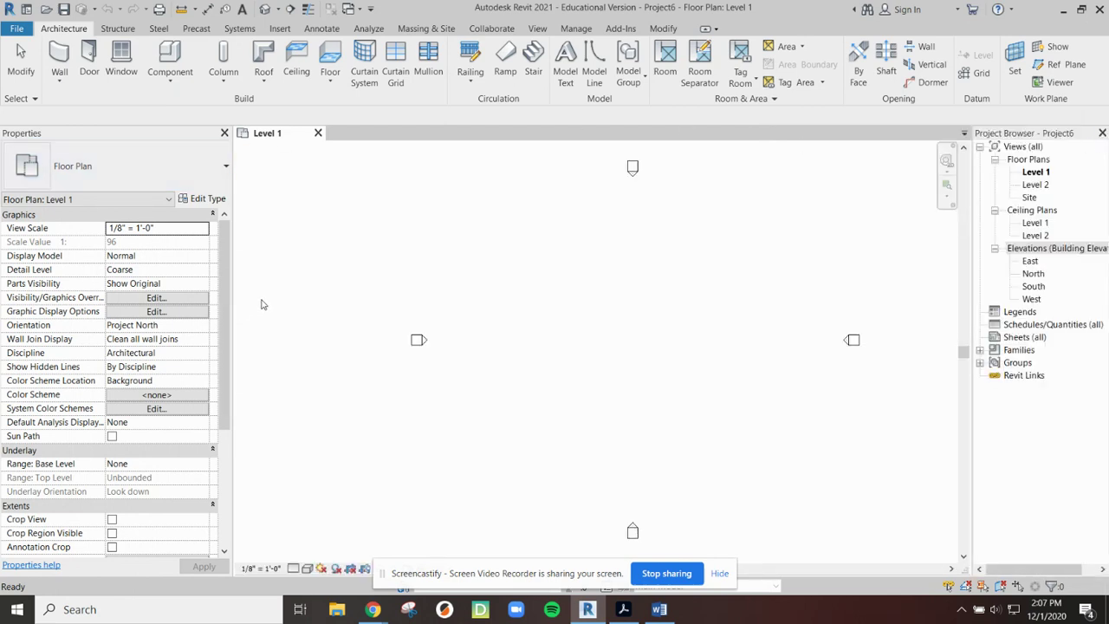
drag(232, 303, 126, 318)
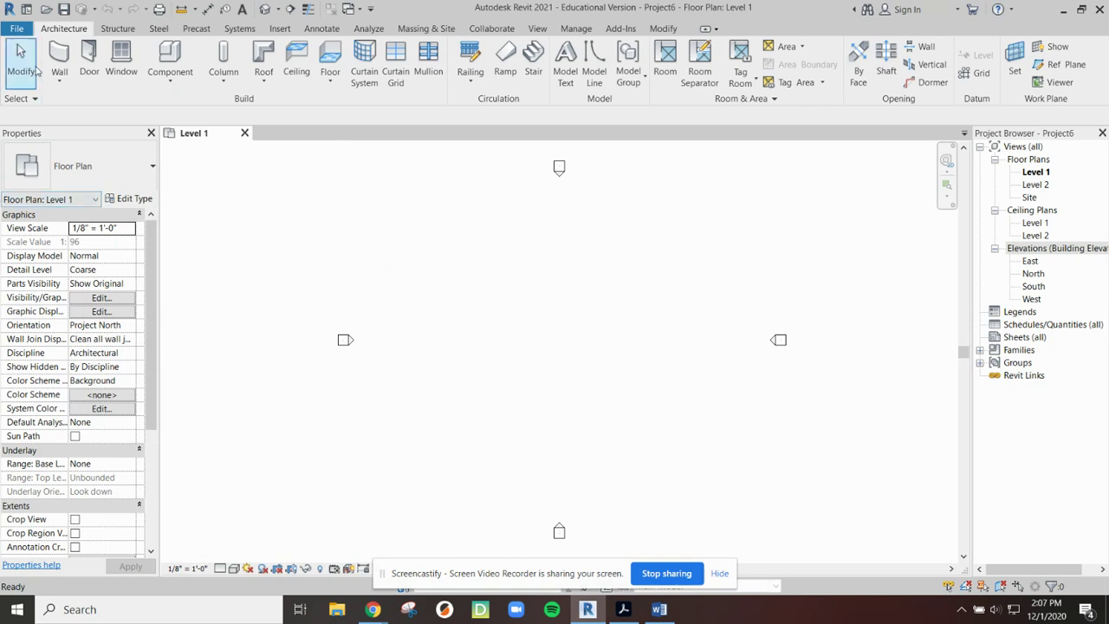
Step: Browse the Steel, Systems, Analyze, Collaborate and Add-Ins ribbon tabs, ending on View
click(161, 30)
click(240, 28)
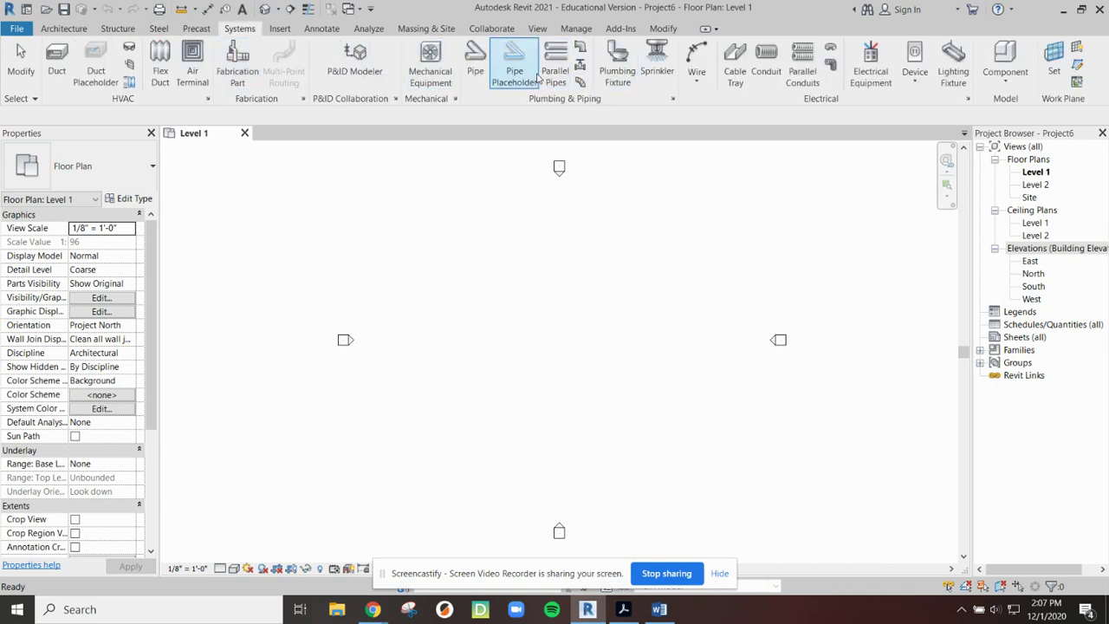
click(368, 28)
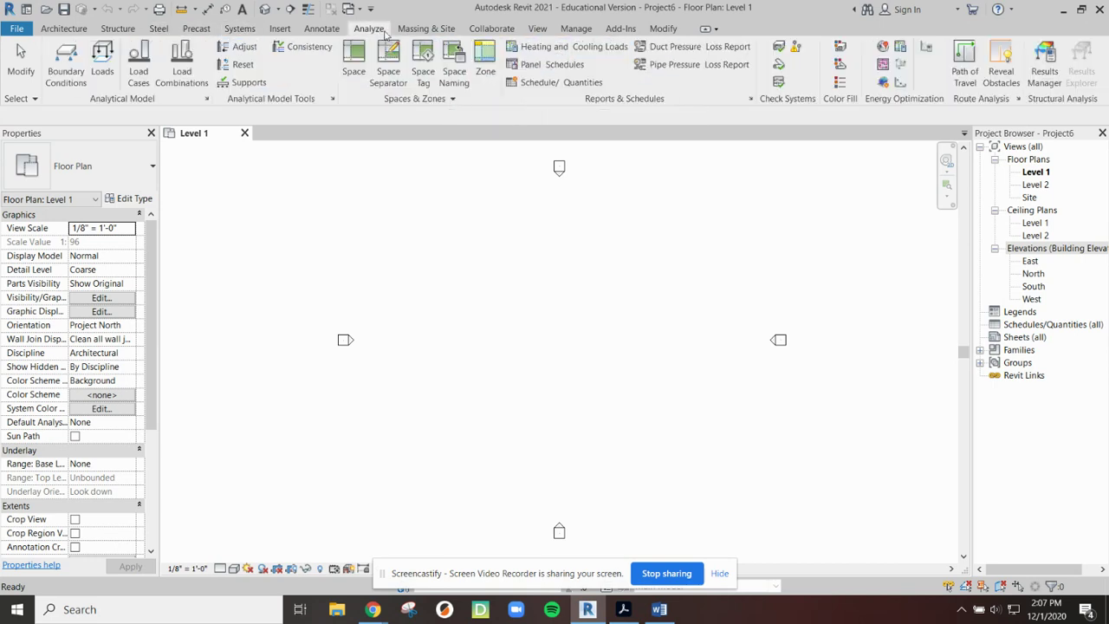
click(488, 30)
click(617, 29)
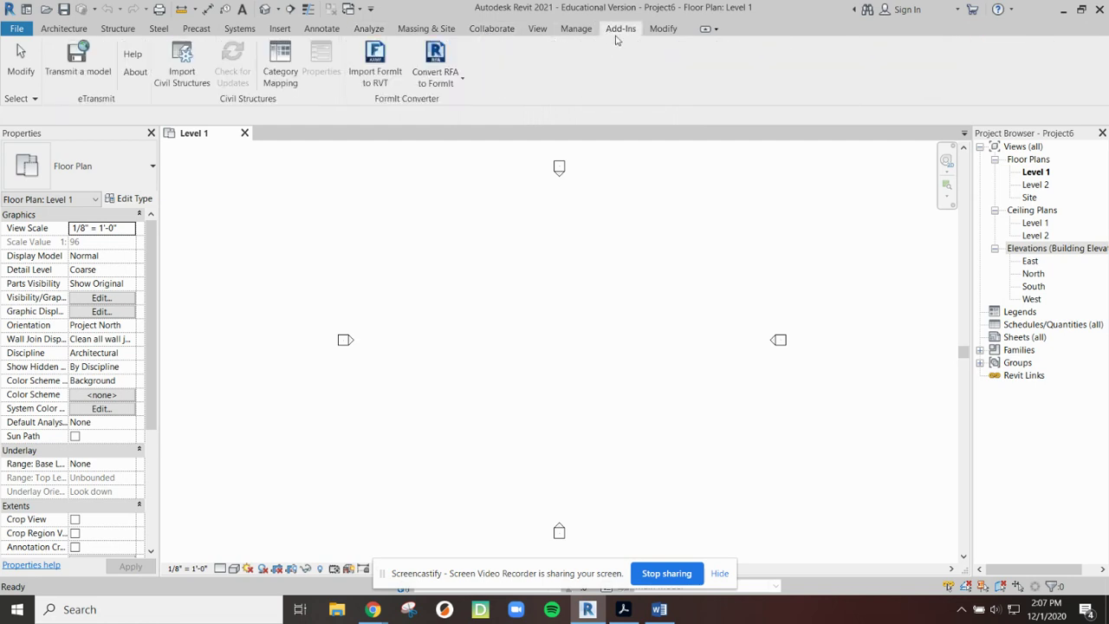
click(537, 29)
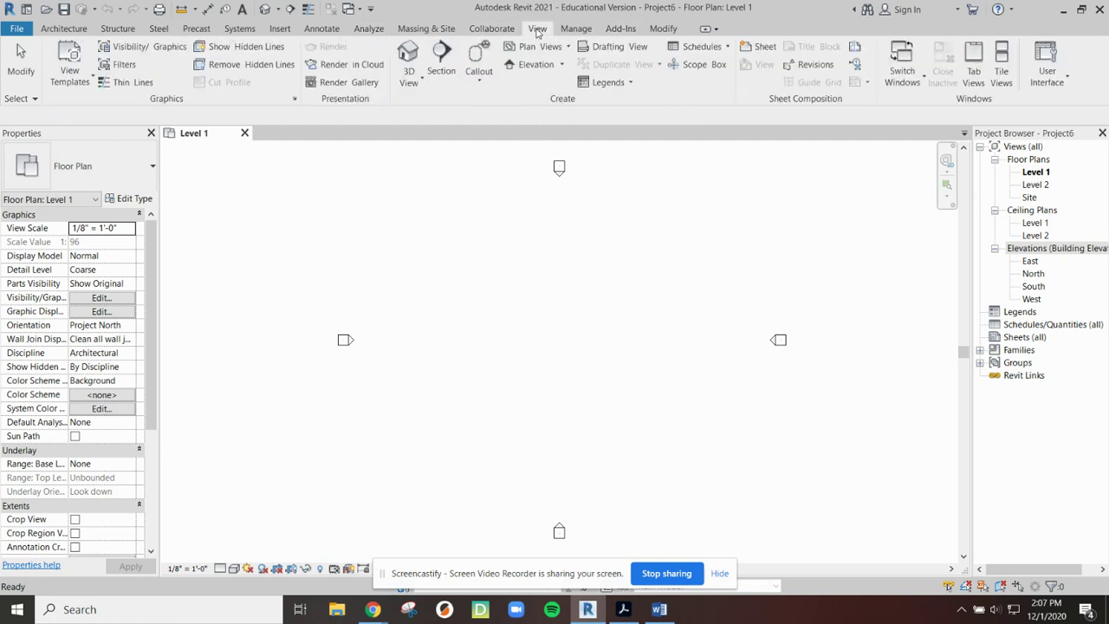
click(1048, 68)
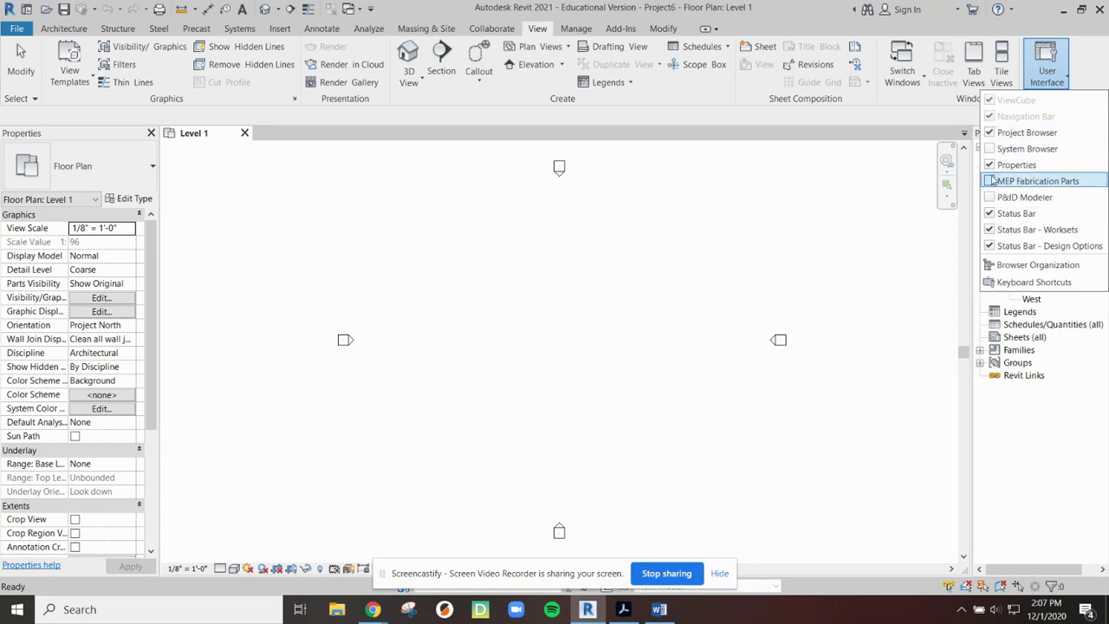
click(841, 207)
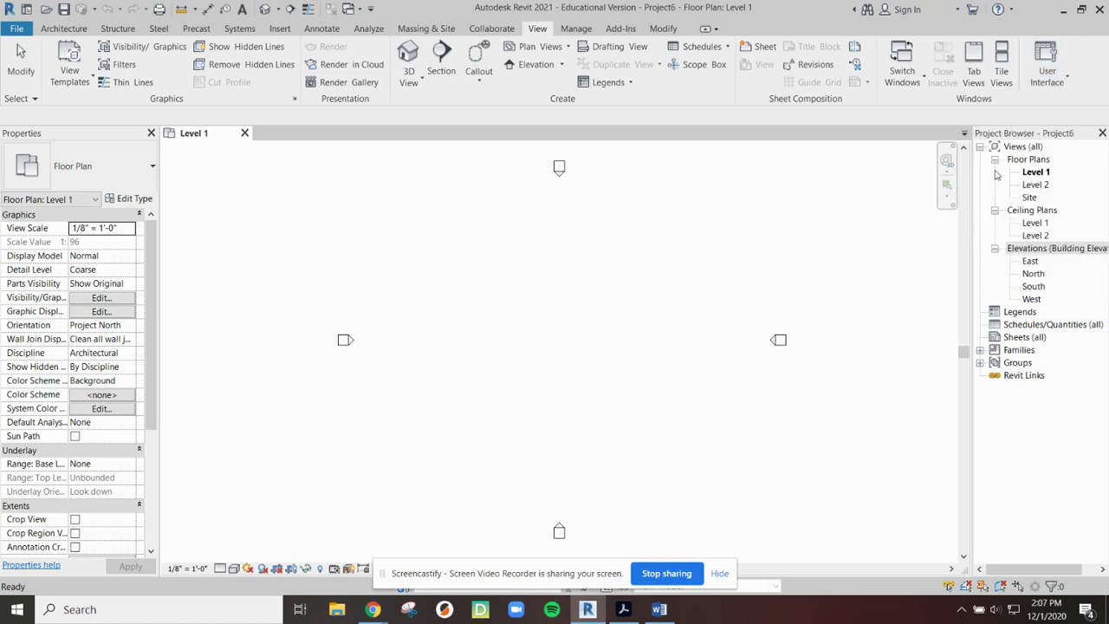
click(1101, 133)
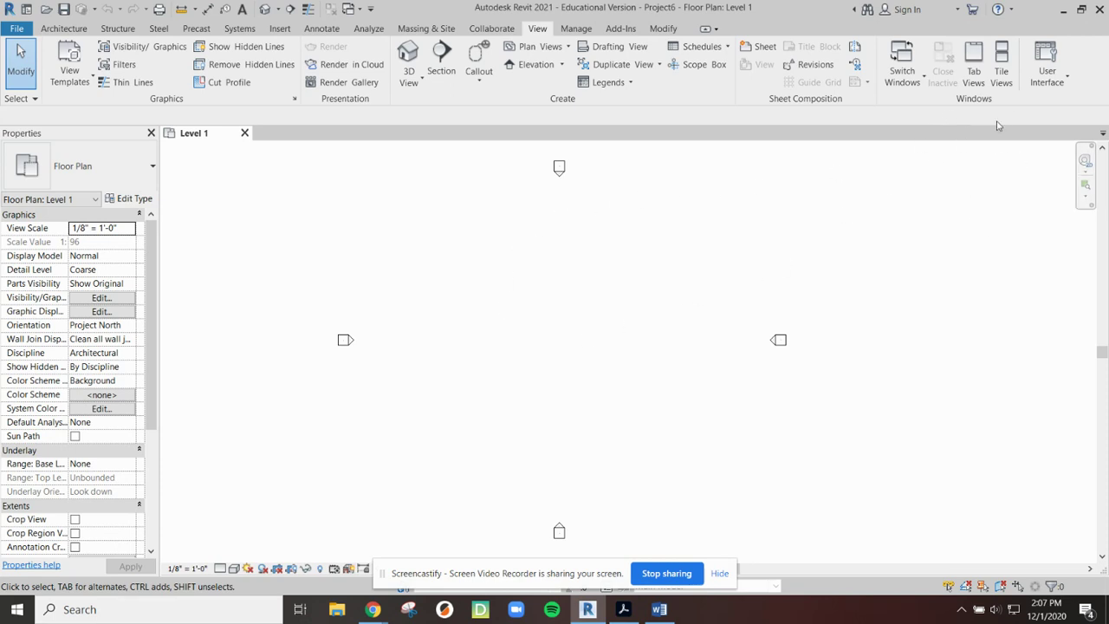
click(1047, 68)
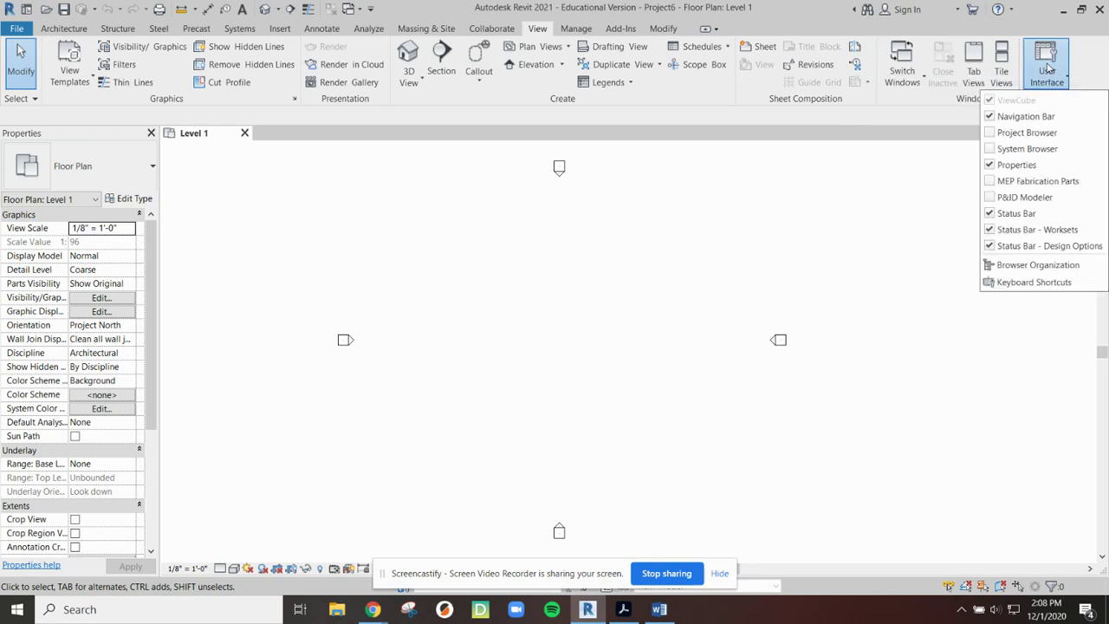
click(989, 132)
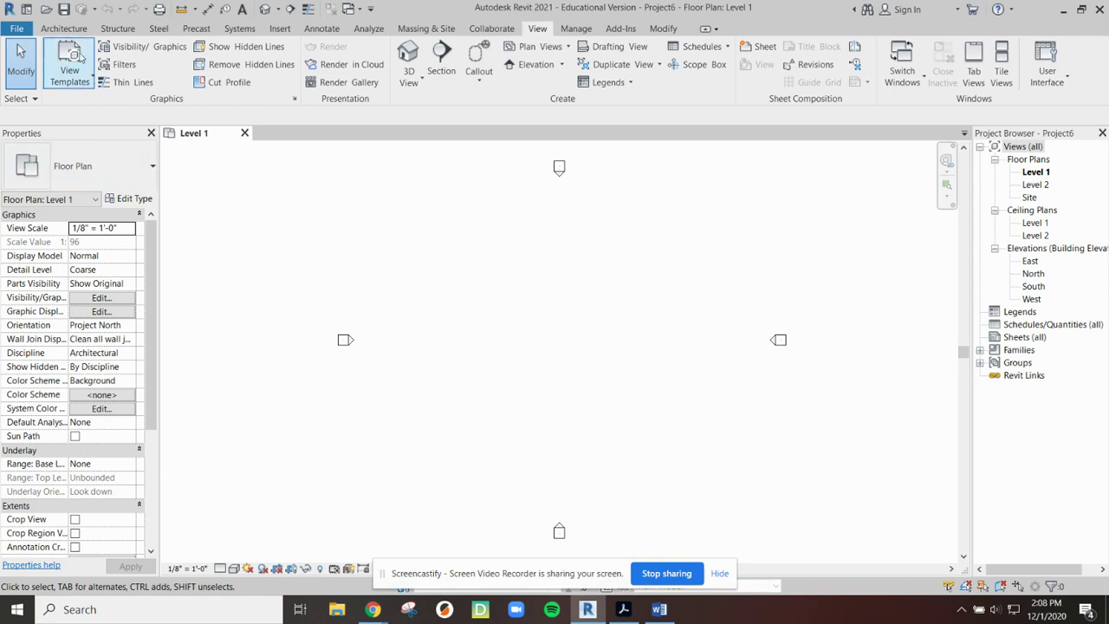
Step: Start the Wall tool, browse the wall type list, then cancel the started wall
click(62, 28)
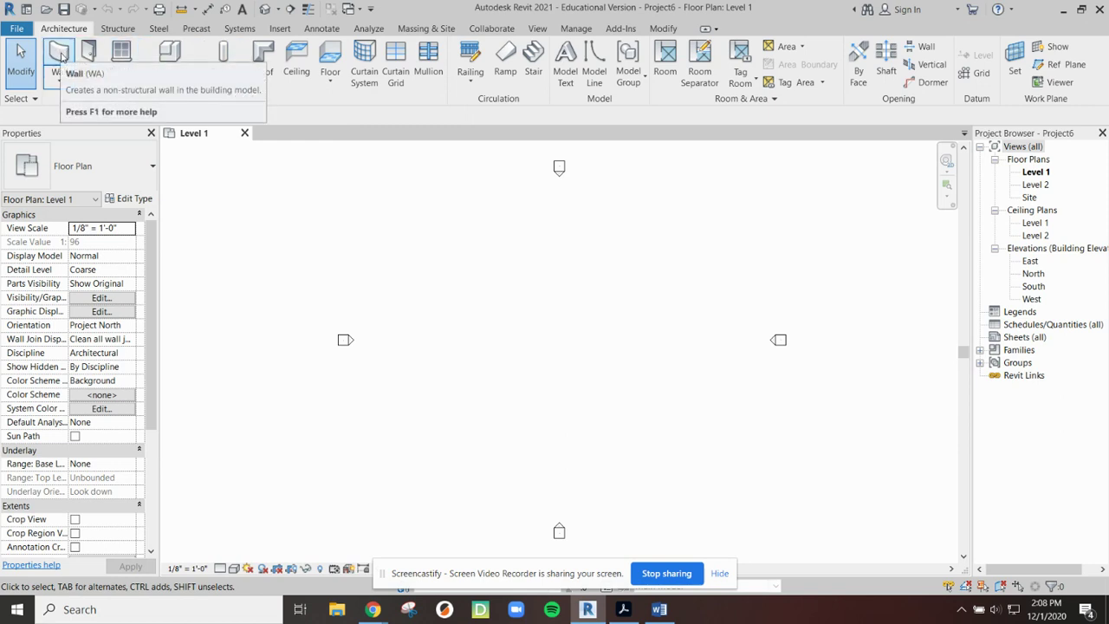
click(59, 54)
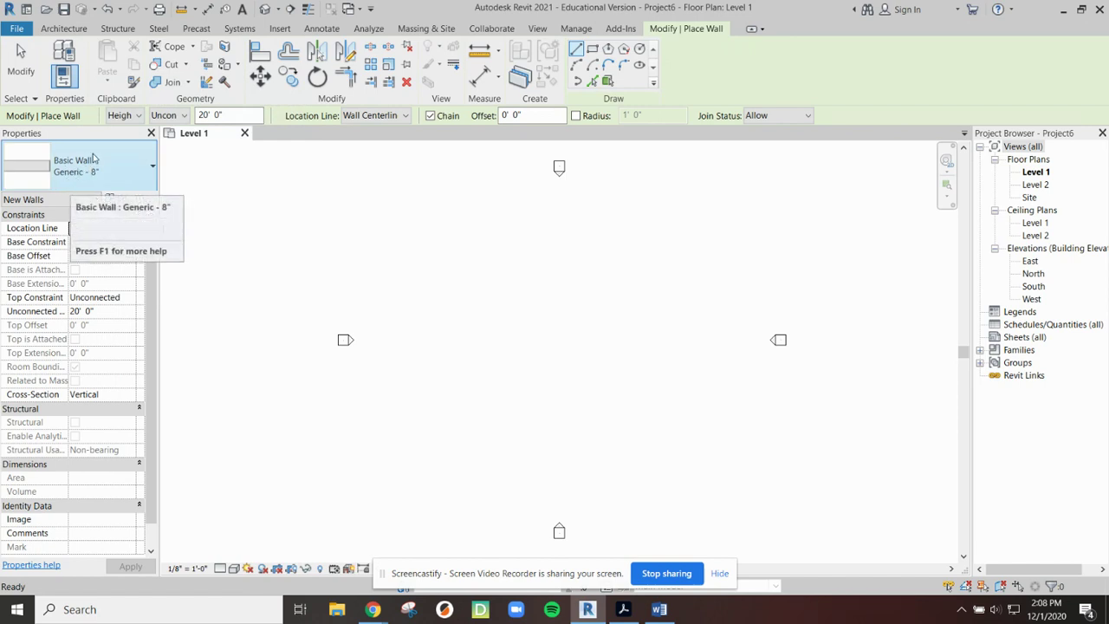
click(91, 162)
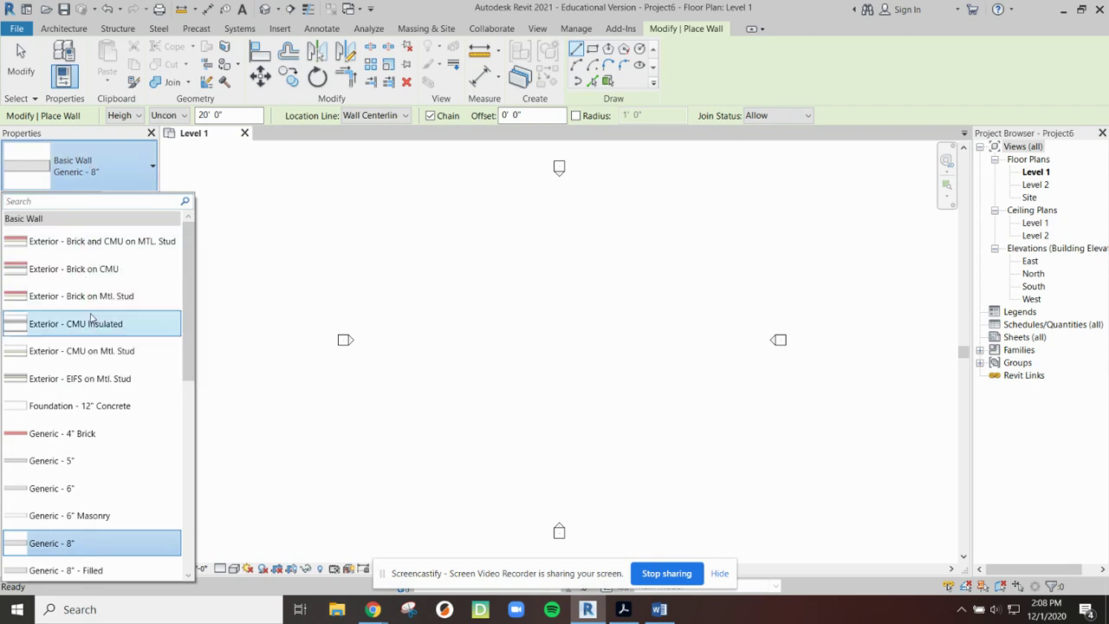
scroll(91, 353, down, 3)
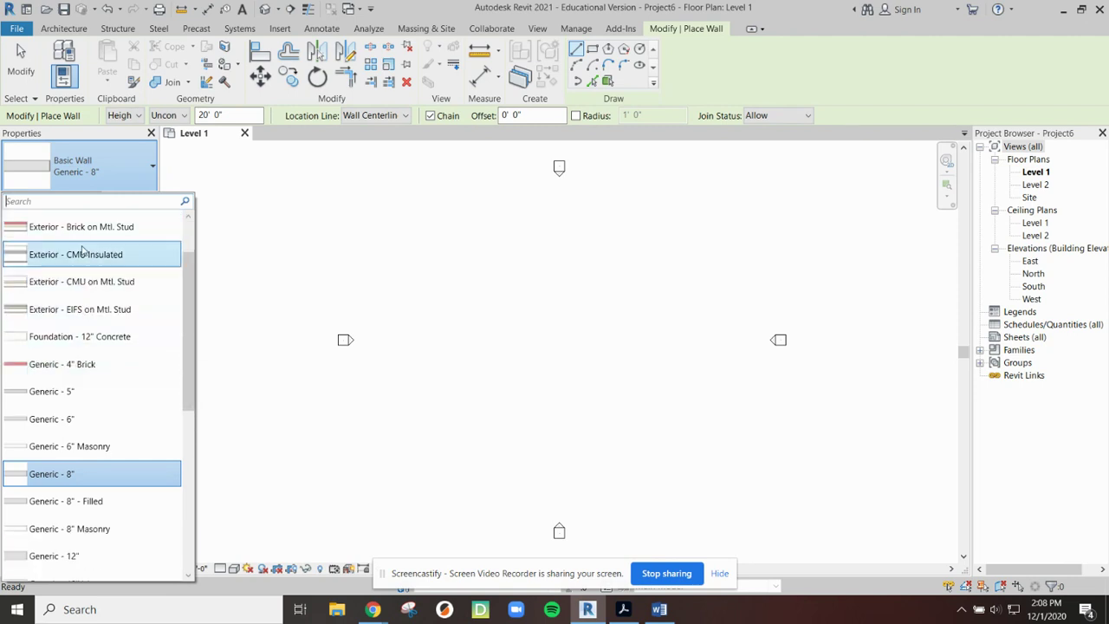
scroll(68, 299, down, 10)
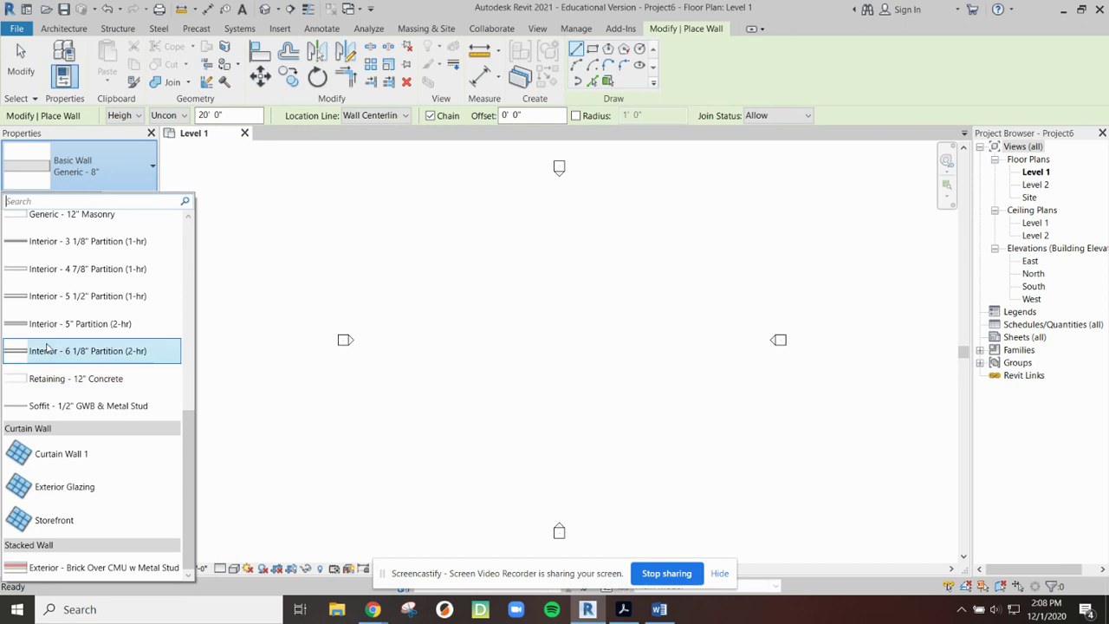
scroll(45, 333, up, 5)
scroll(47, 320, up, 8)
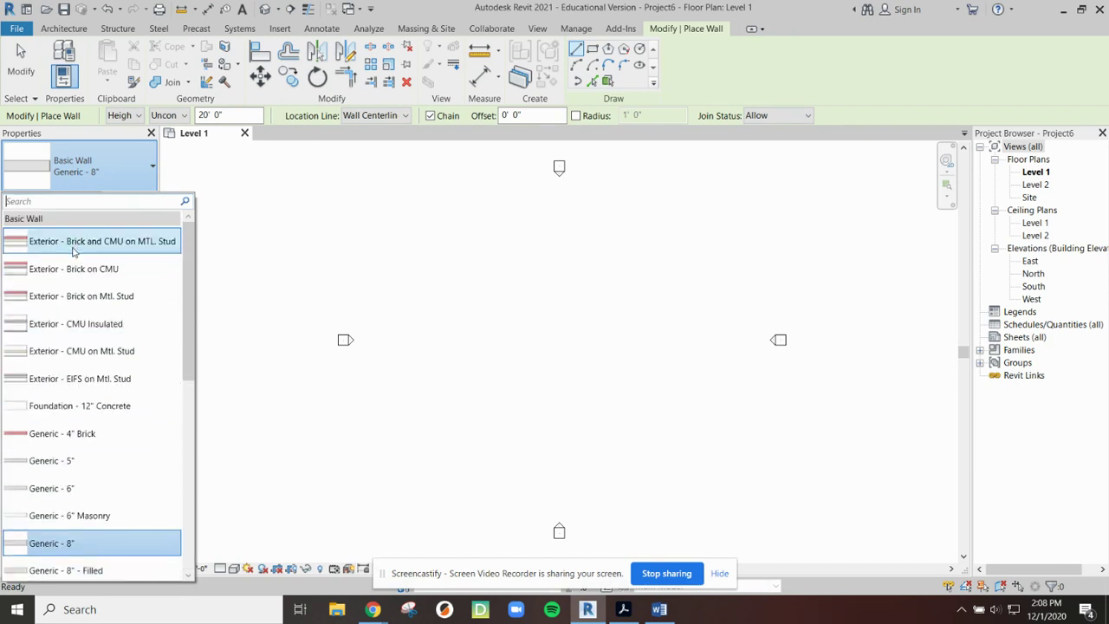
mouse_move(74, 250)
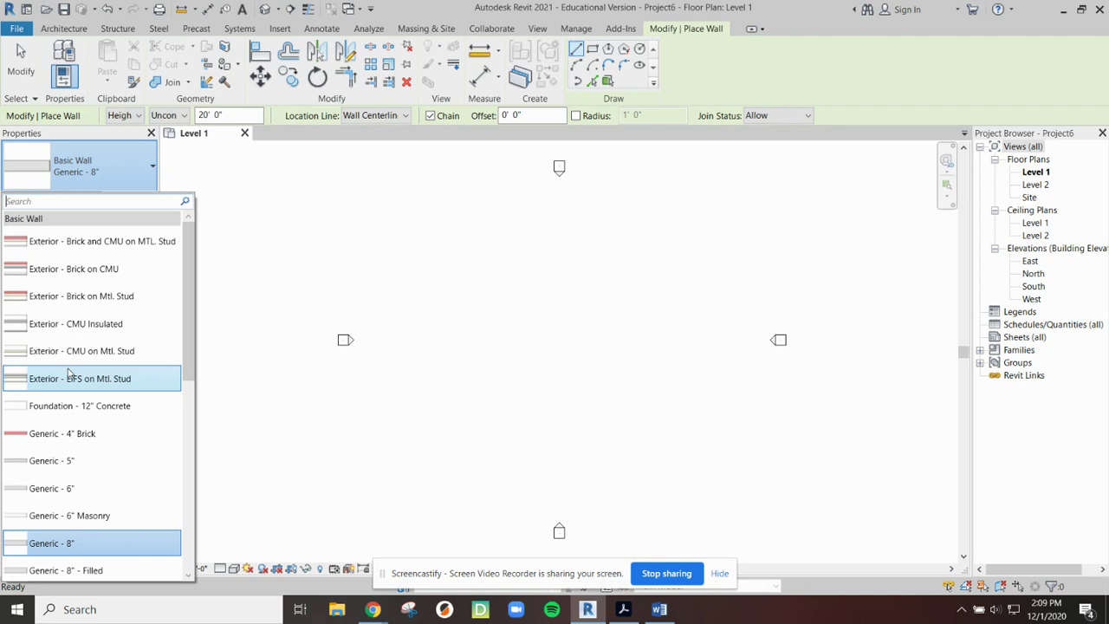
click(250, 213)
click(251, 210)
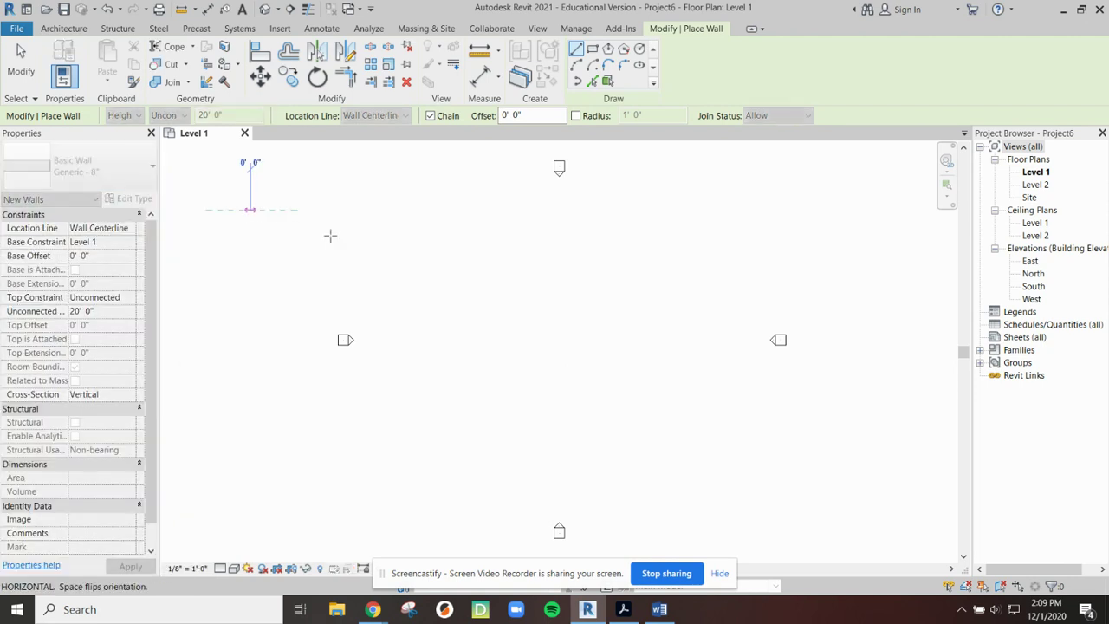
key(Escape)
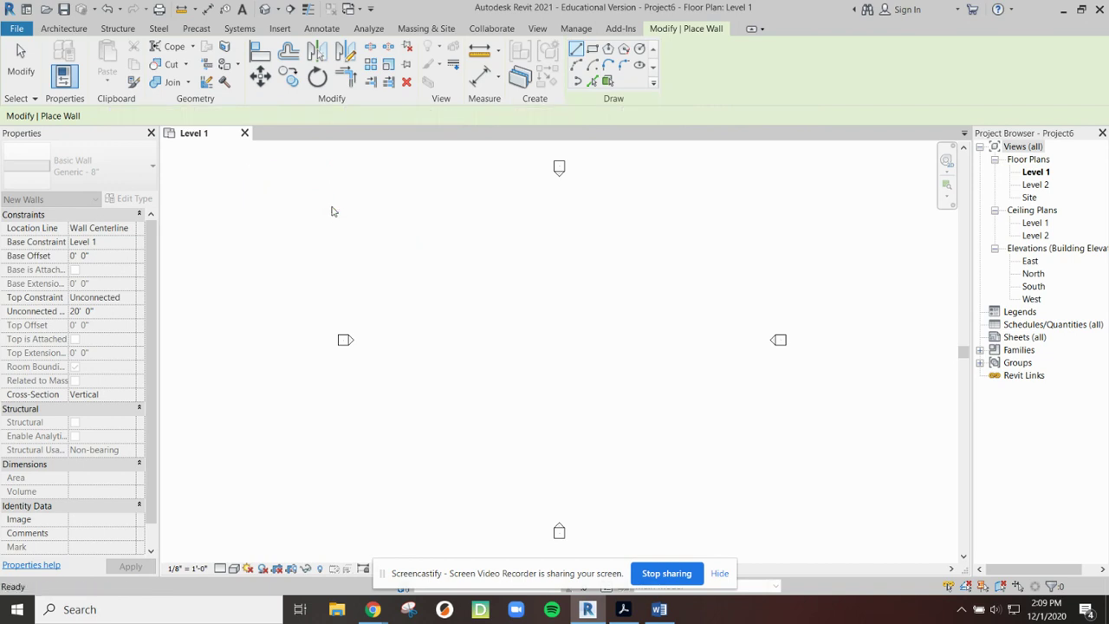
Step: Restart walls using Exterior - Brick and CMU on MTL. Stud at Wall Centerline
click(61, 29)
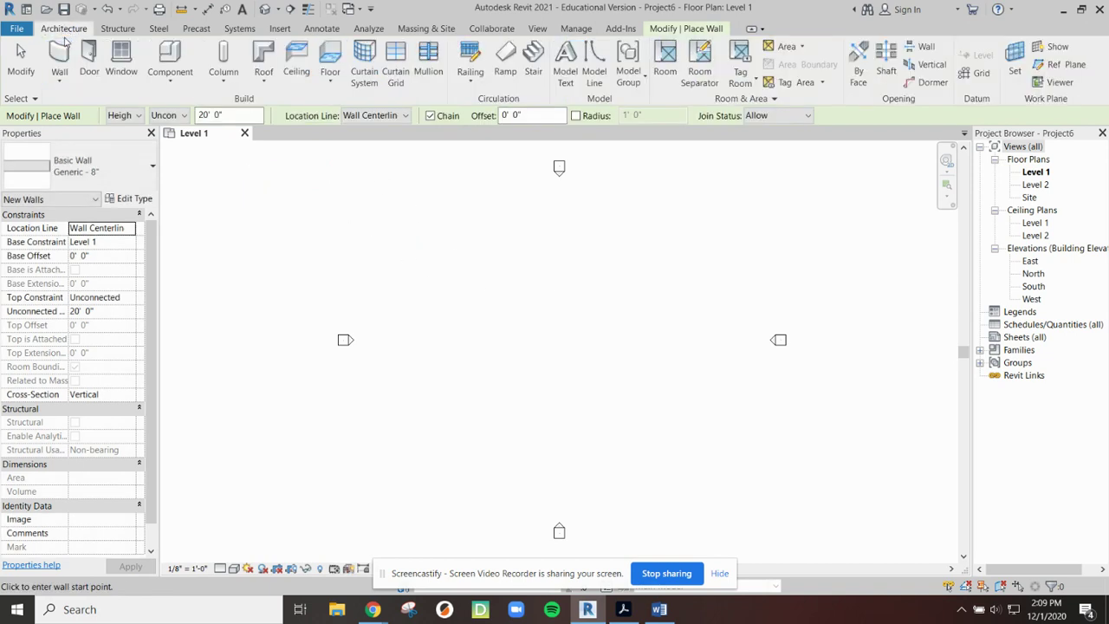
click(59, 54)
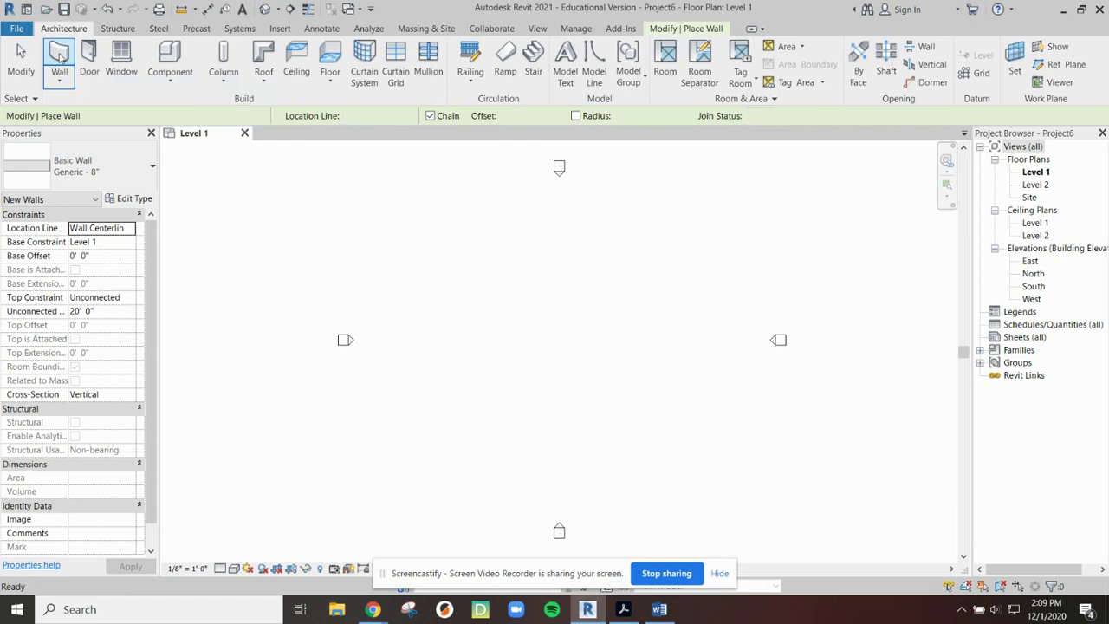
click(99, 173)
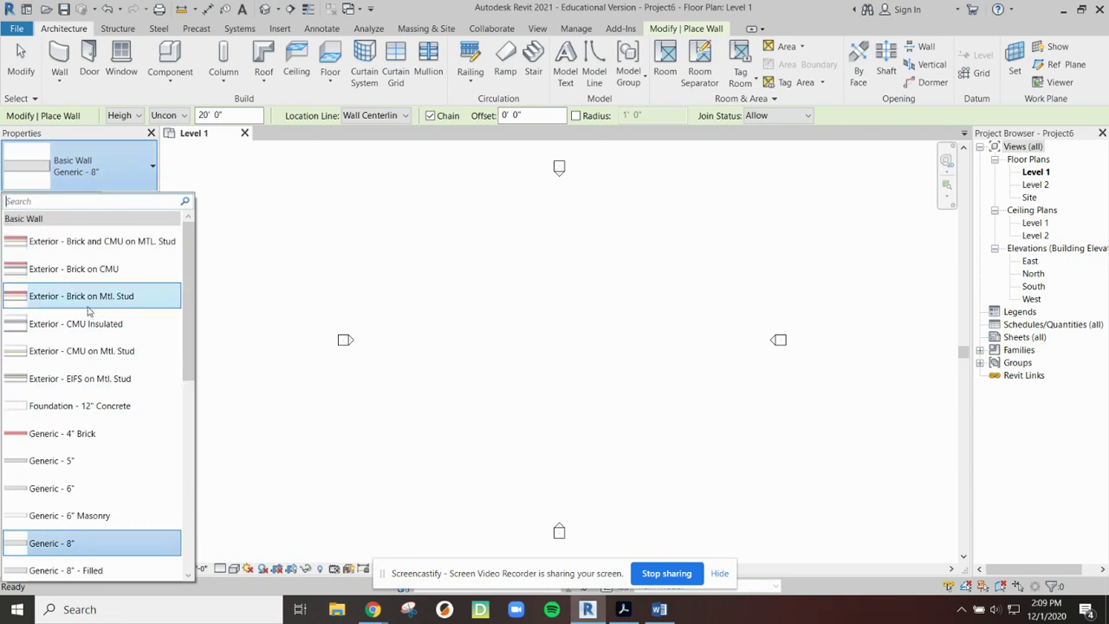
click(69, 242)
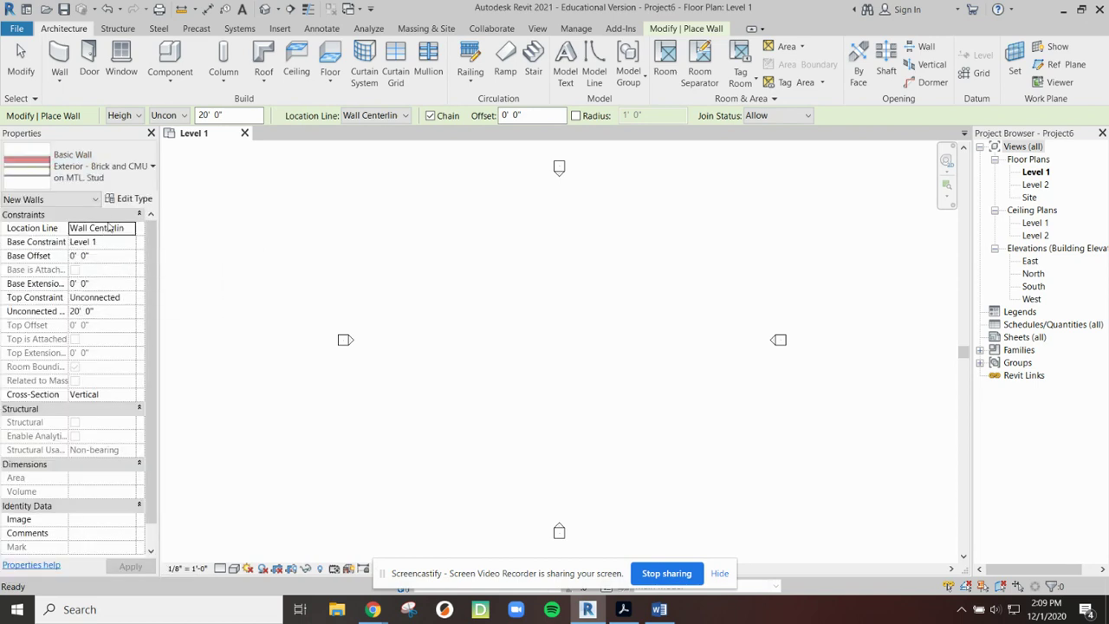
click(128, 229)
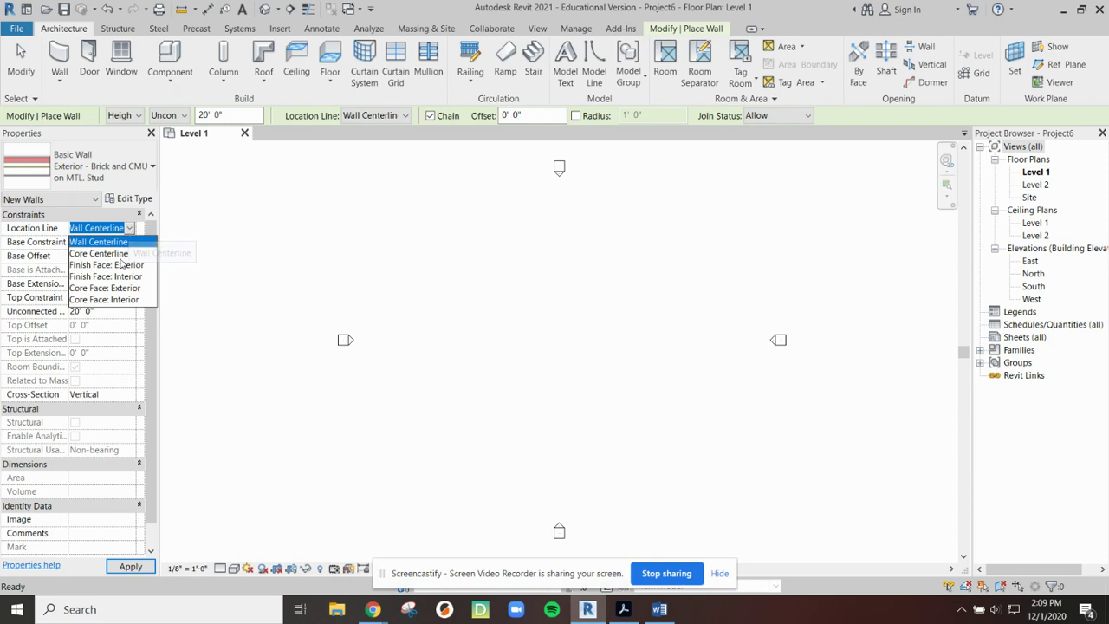
click(132, 227)
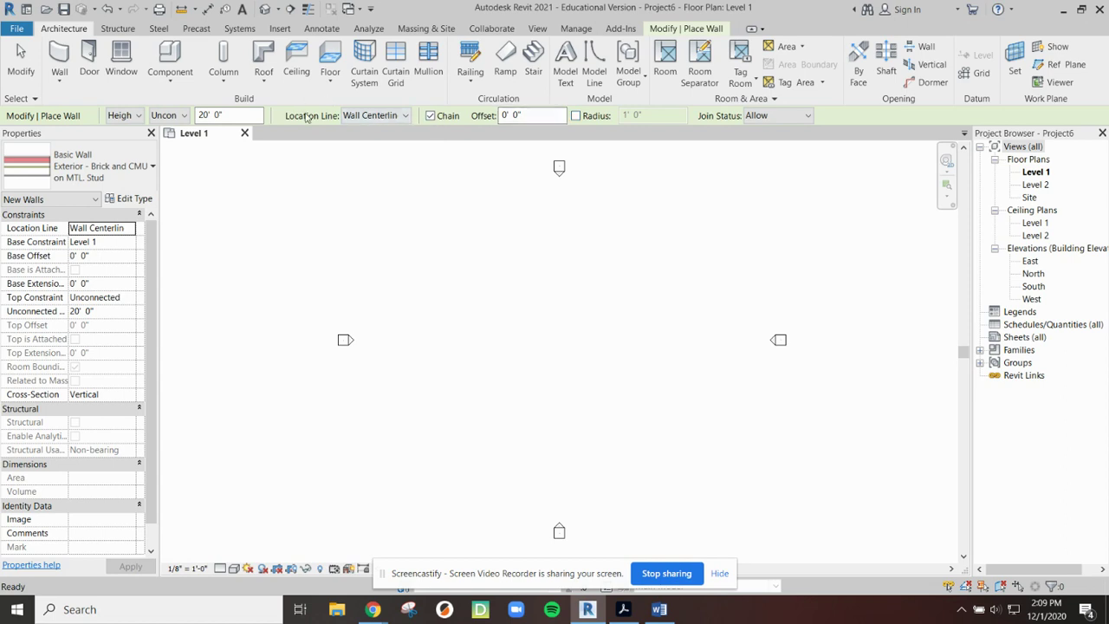
click(404, 116)
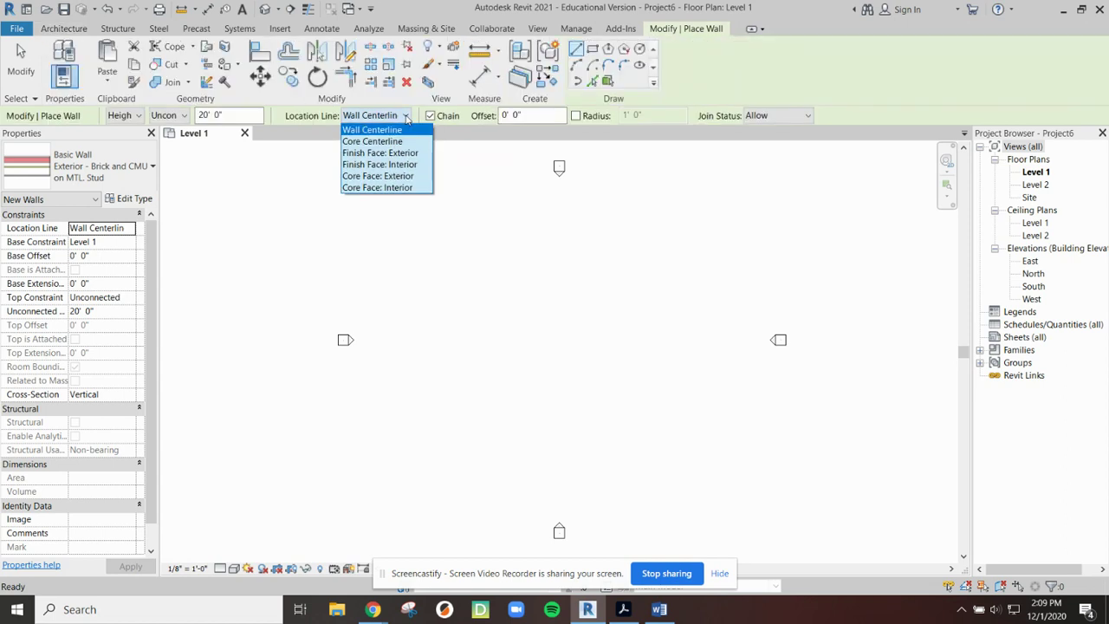
click(404, 117)
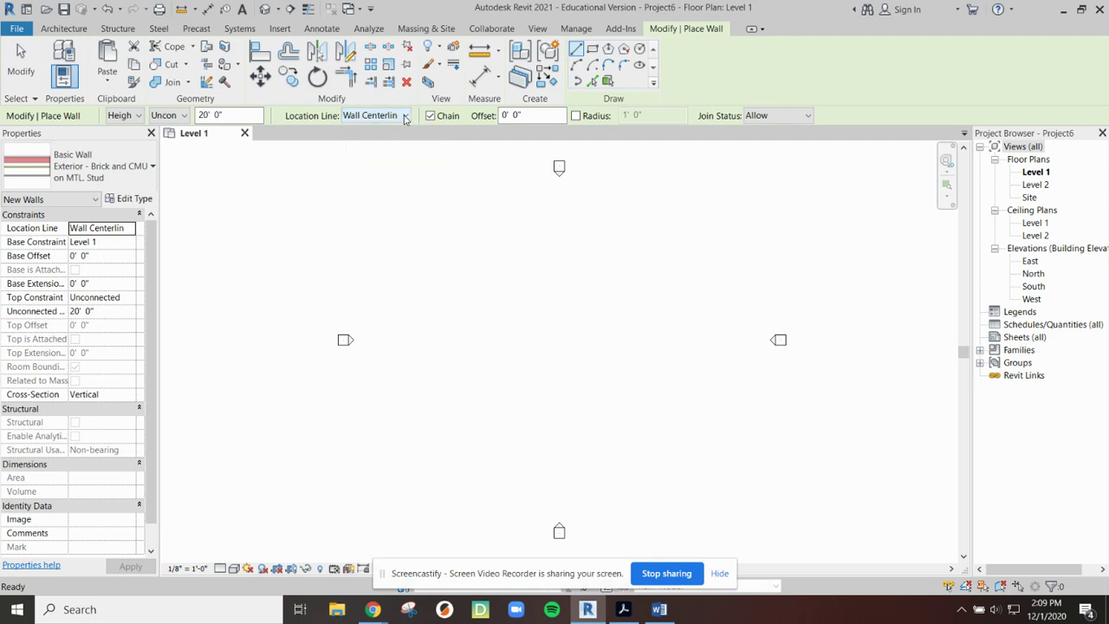
Step: Review the base constraint, leave Top Constraint Unconnected, and exit the Wall tool
click(113, 243)
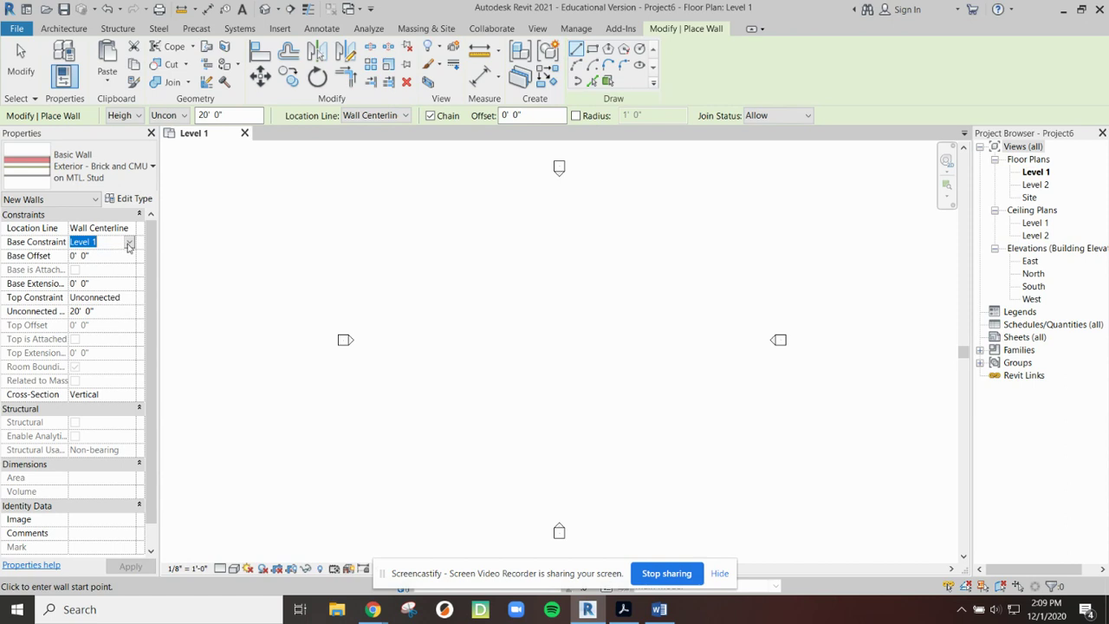
click(127, 299)
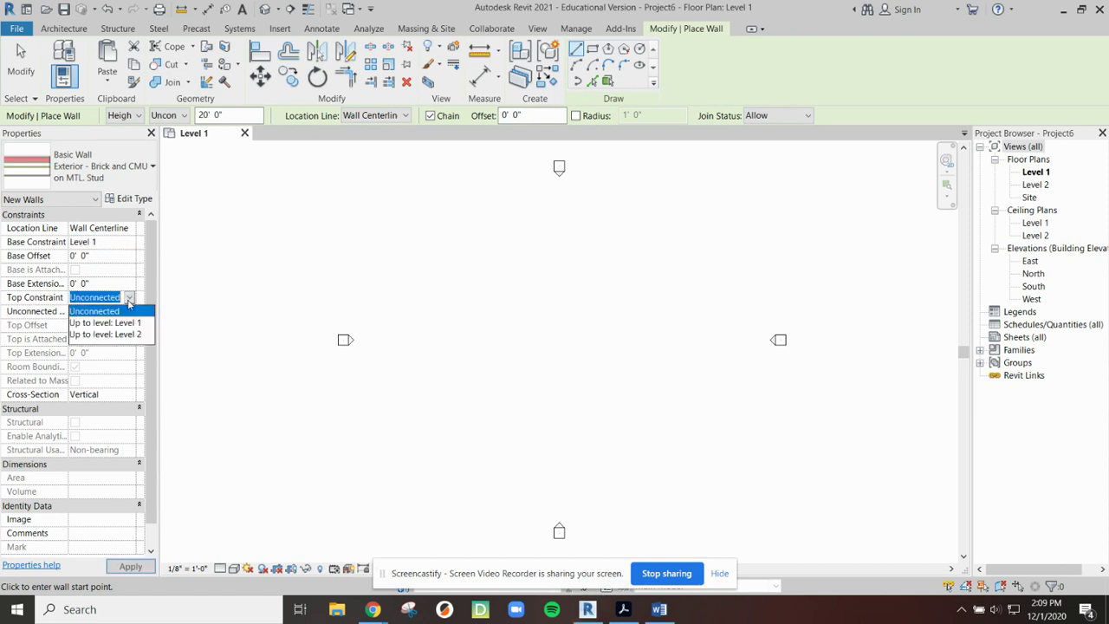
click(123, 251)
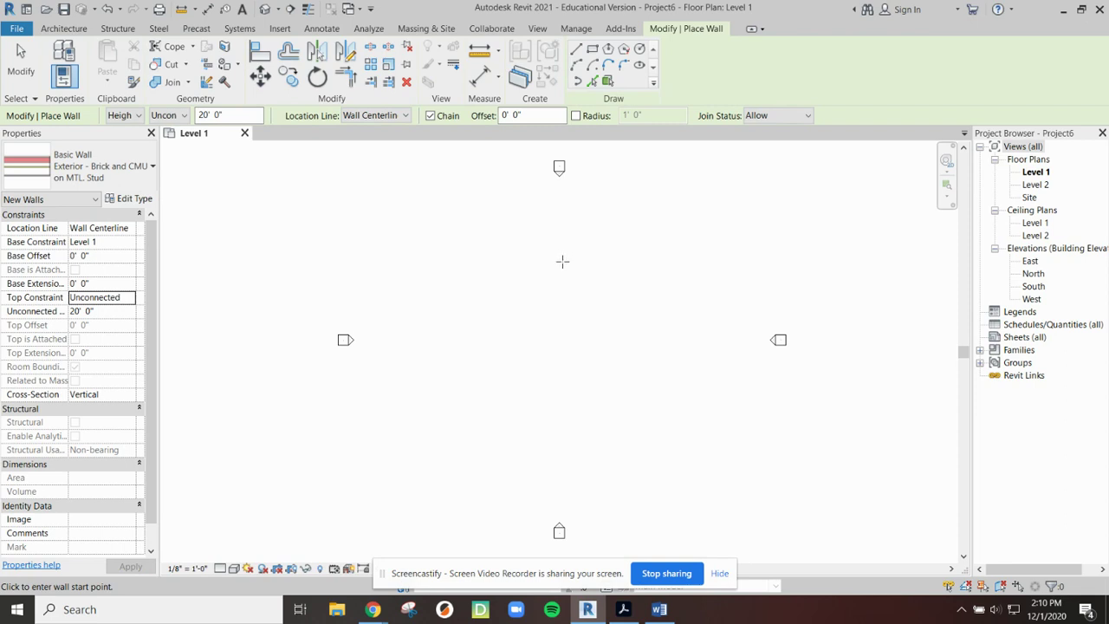
key(Escape)
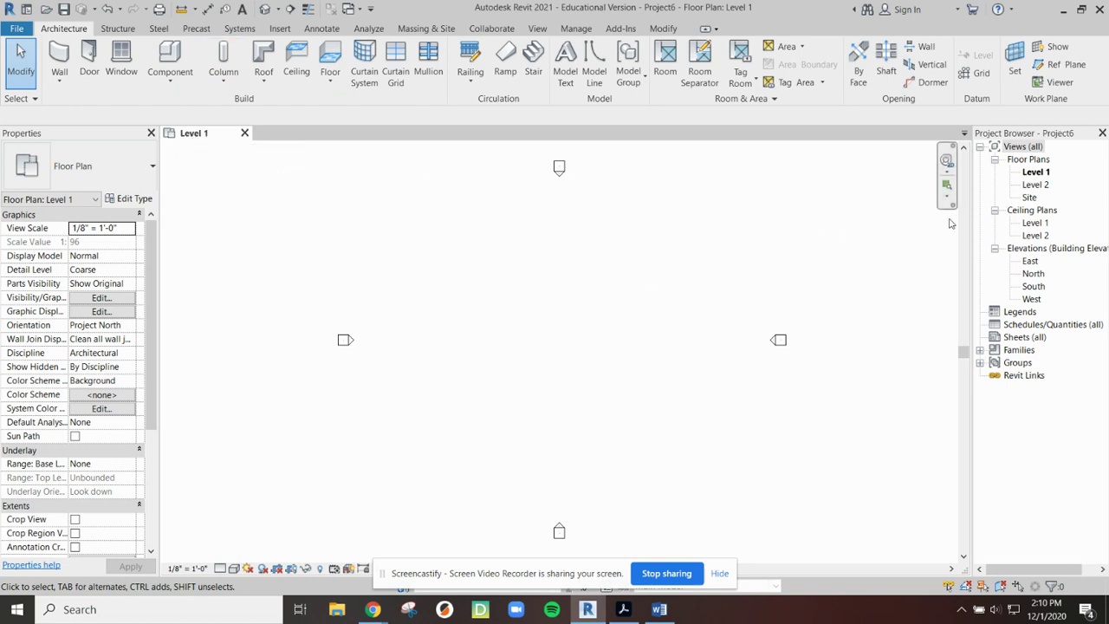
Step: Open Level 2 from Floor Plans in the Project Browser
double_click(1036, 186)
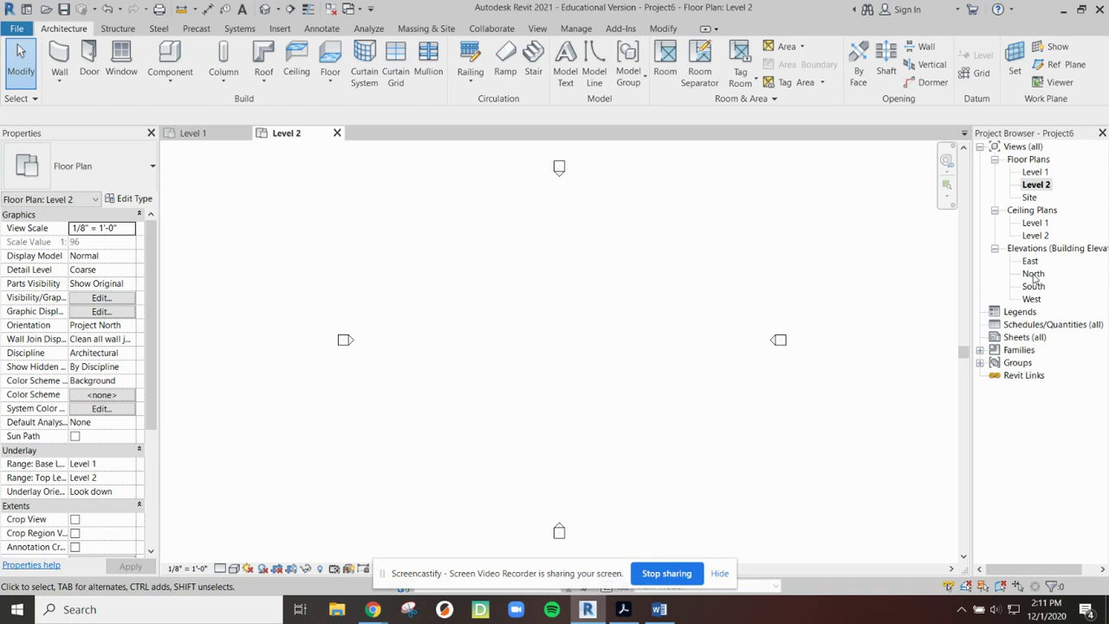
double_click(1034, 275)
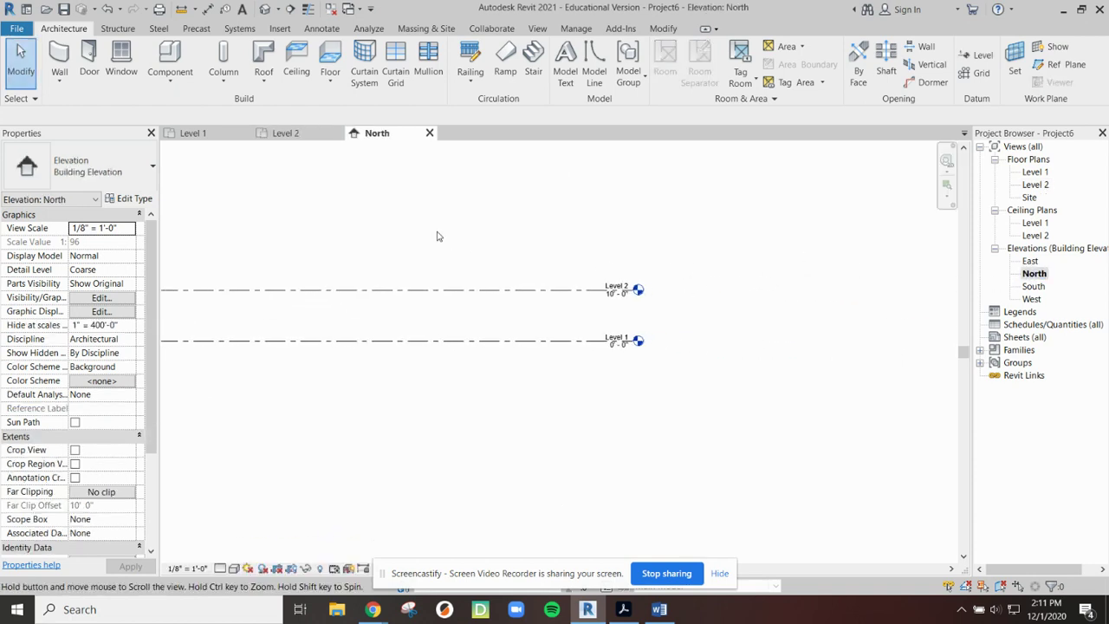
middle_drag(748, 286, 439, 235)
scroll(439, 235, up, 1)
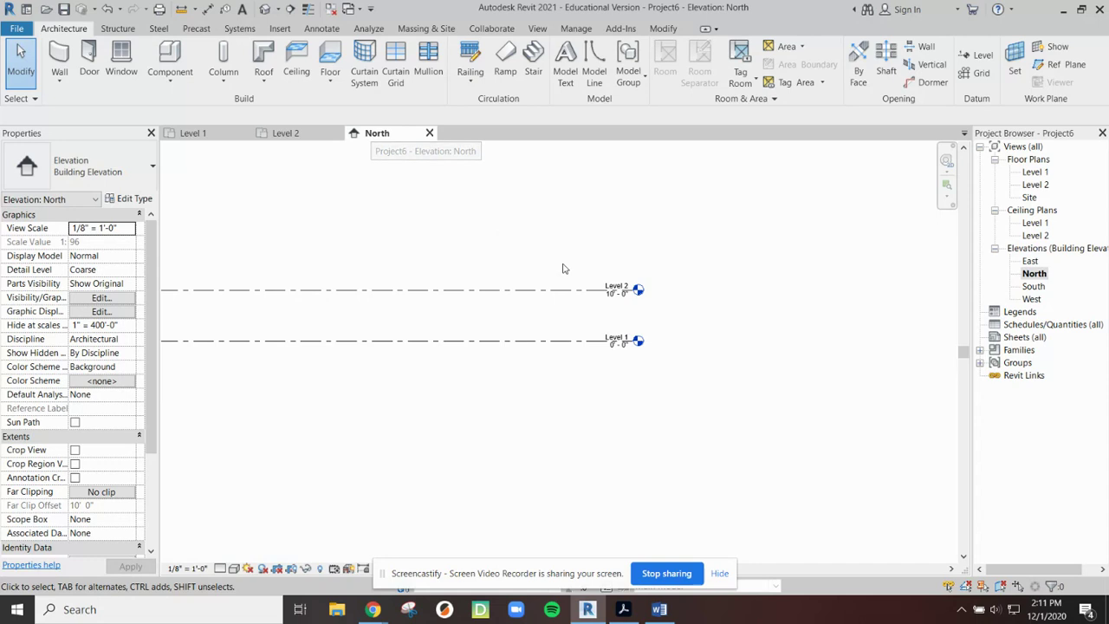
scroll(622, 332, up, 1)
scroll(622, 332, up, 4)
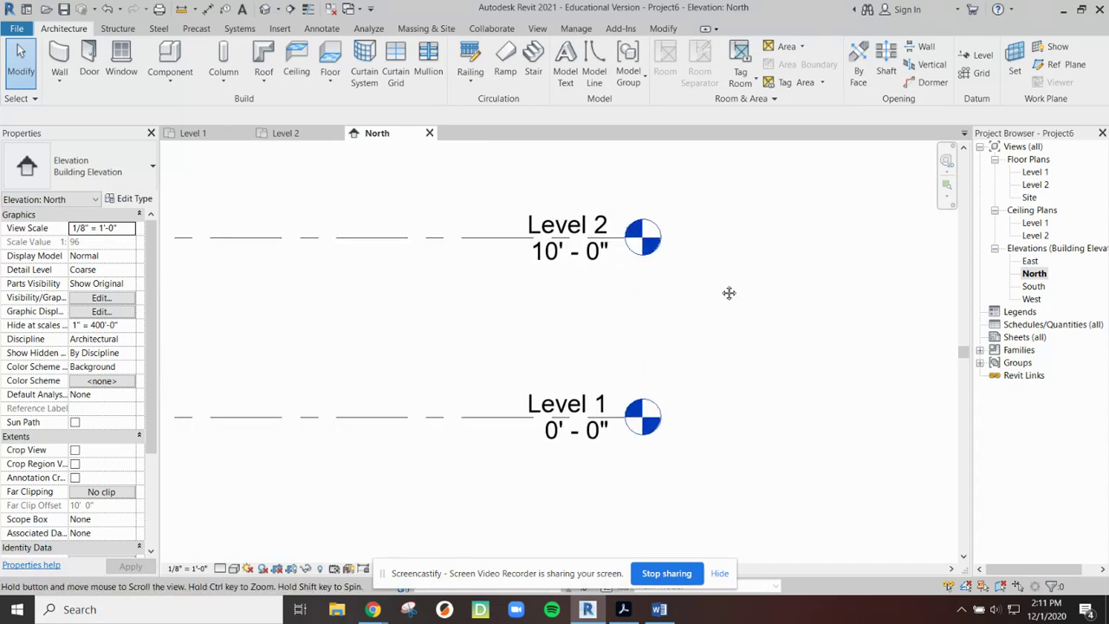
middle_drag(728, 292, 750, 317)
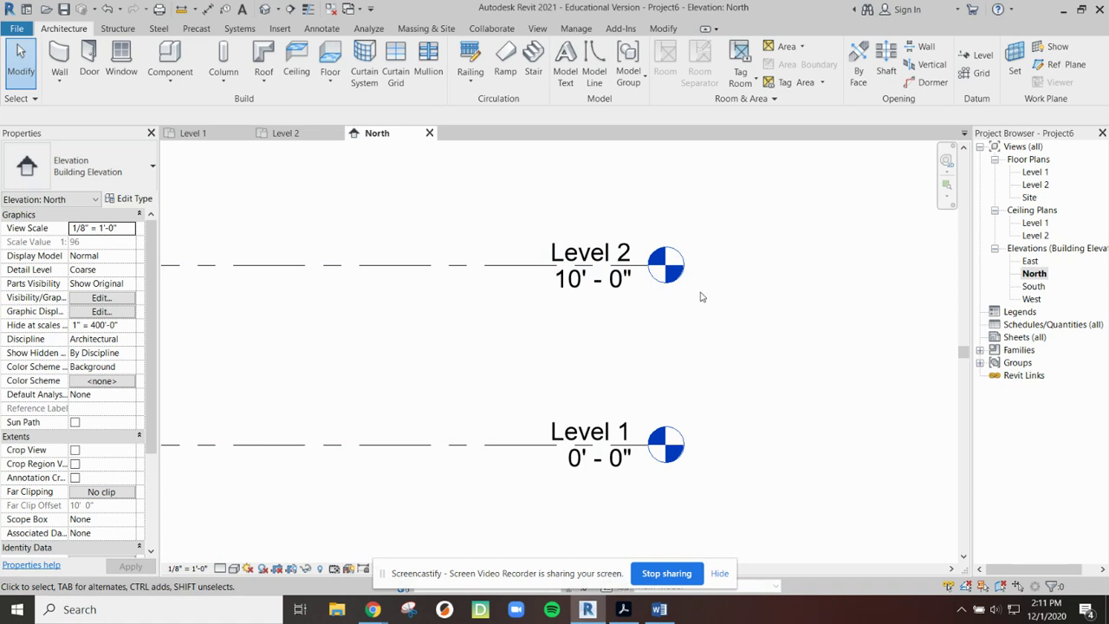
scroll(520, 277, down, 3)
scroll(485, 282, down, 1)
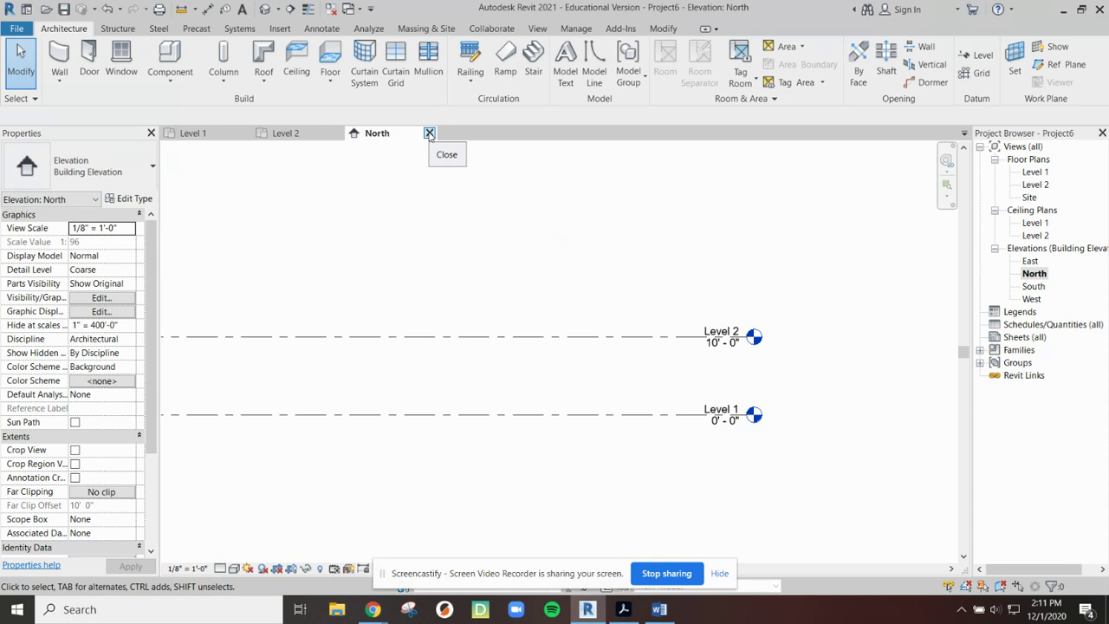
click(429, 134)
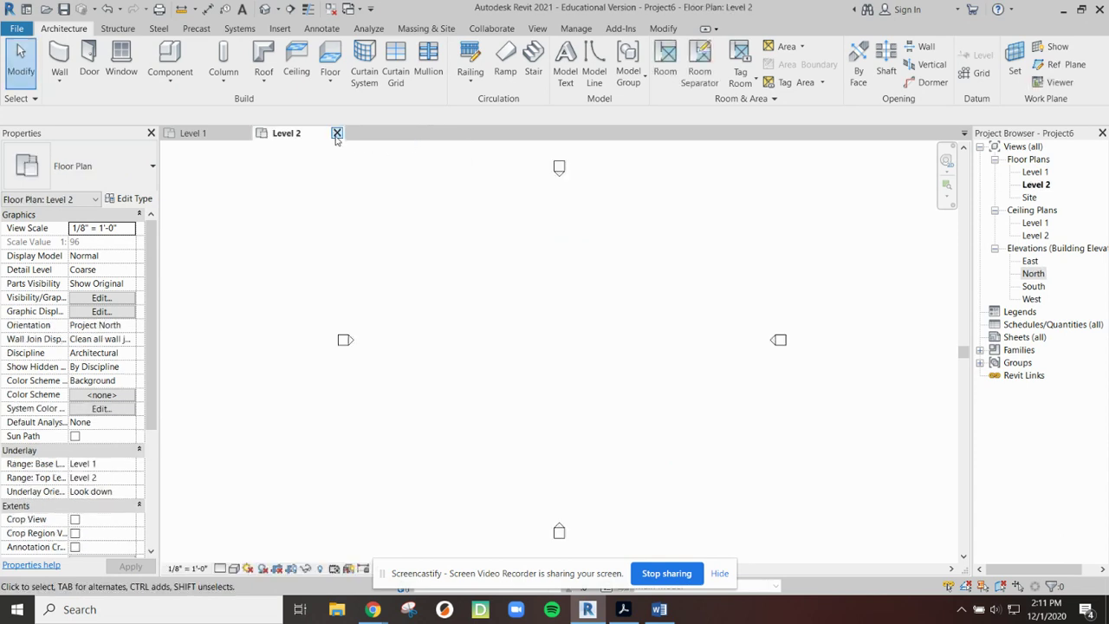
Step: Close the Level 2 and Level 1 views and discard Project6's changes without saving
click(336, 133)
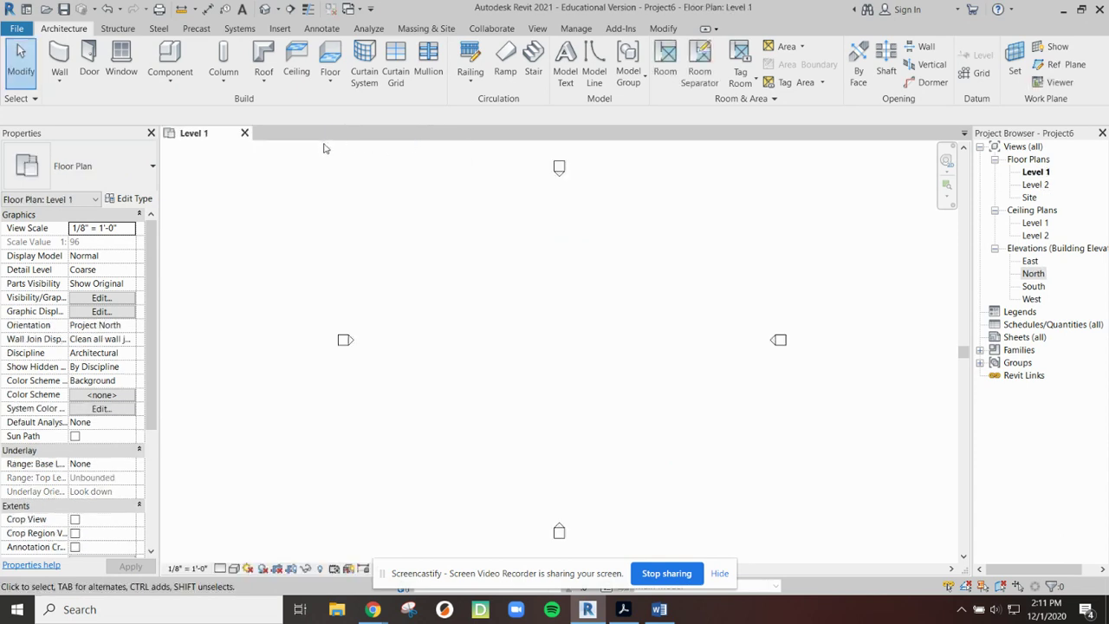
click(245, 134)
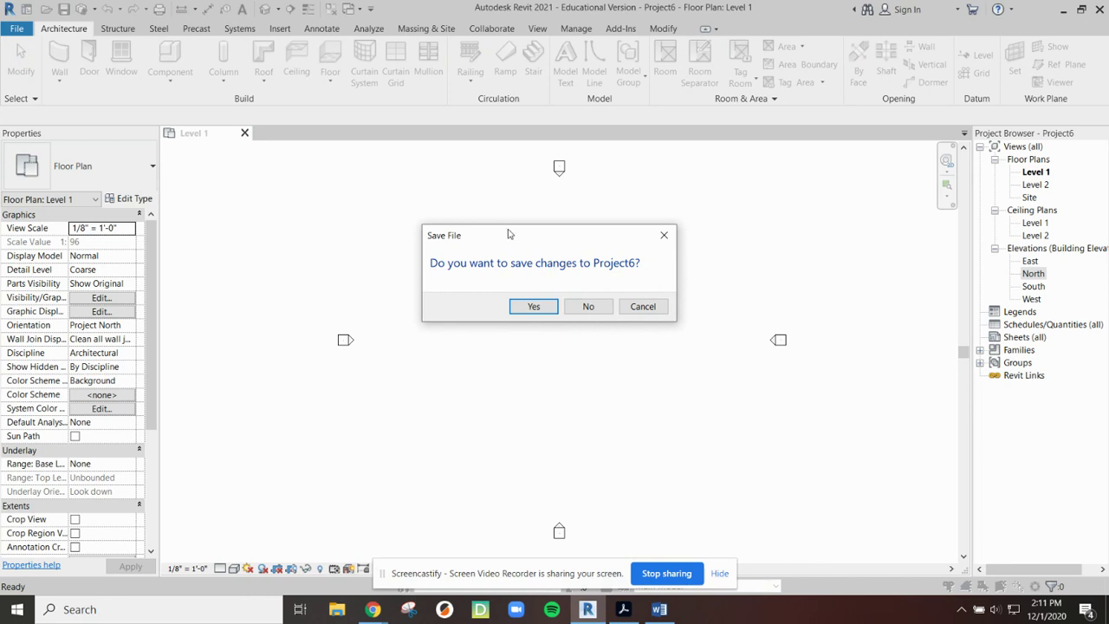
drag(508, 234, 489, 208)
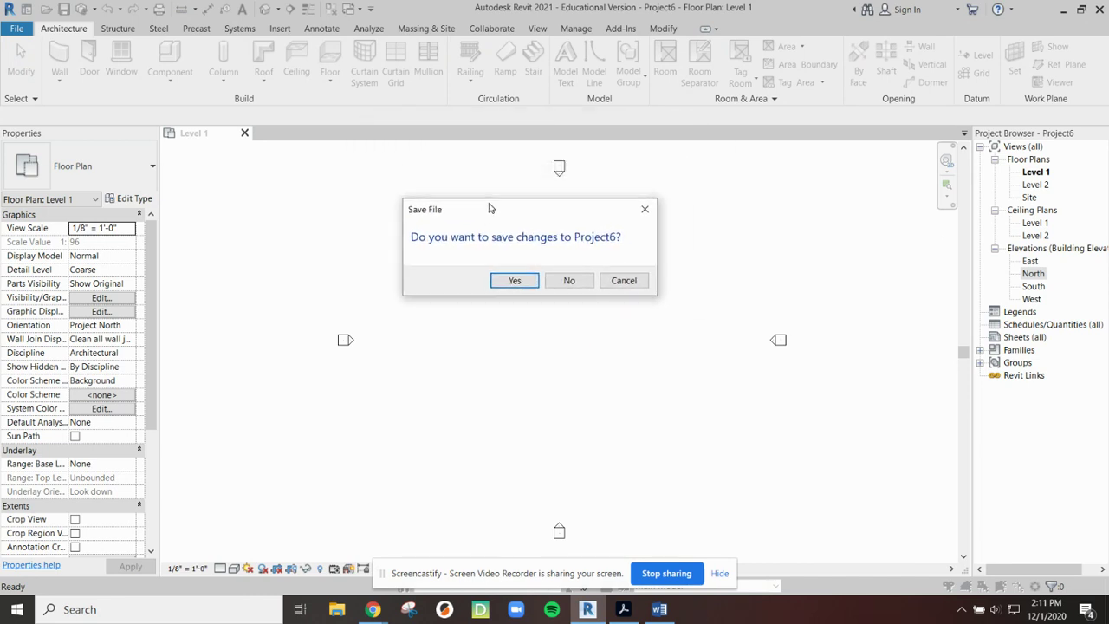
click(569, 281)
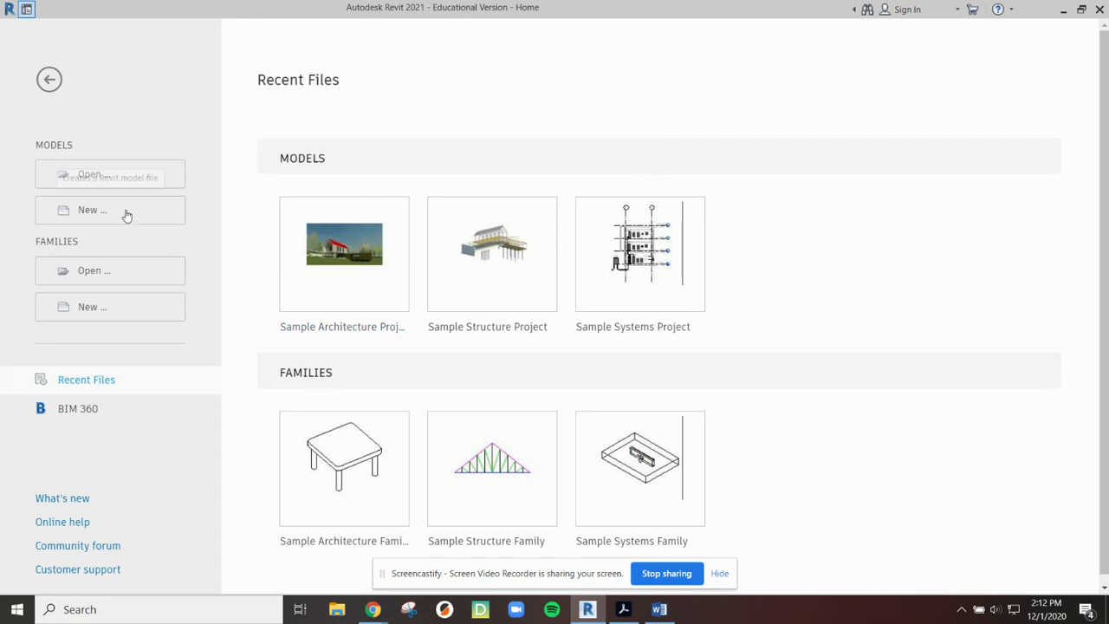
click(114, 178)
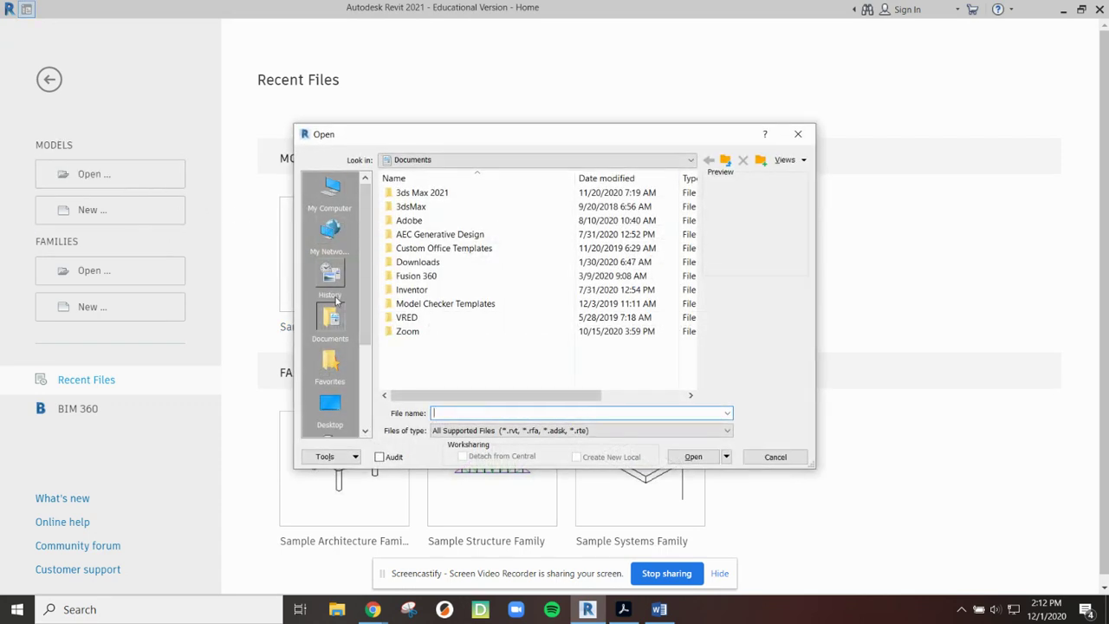
Step: Open KrauseResidential-Default.rvt from the Desktop folder
click(329, 408)
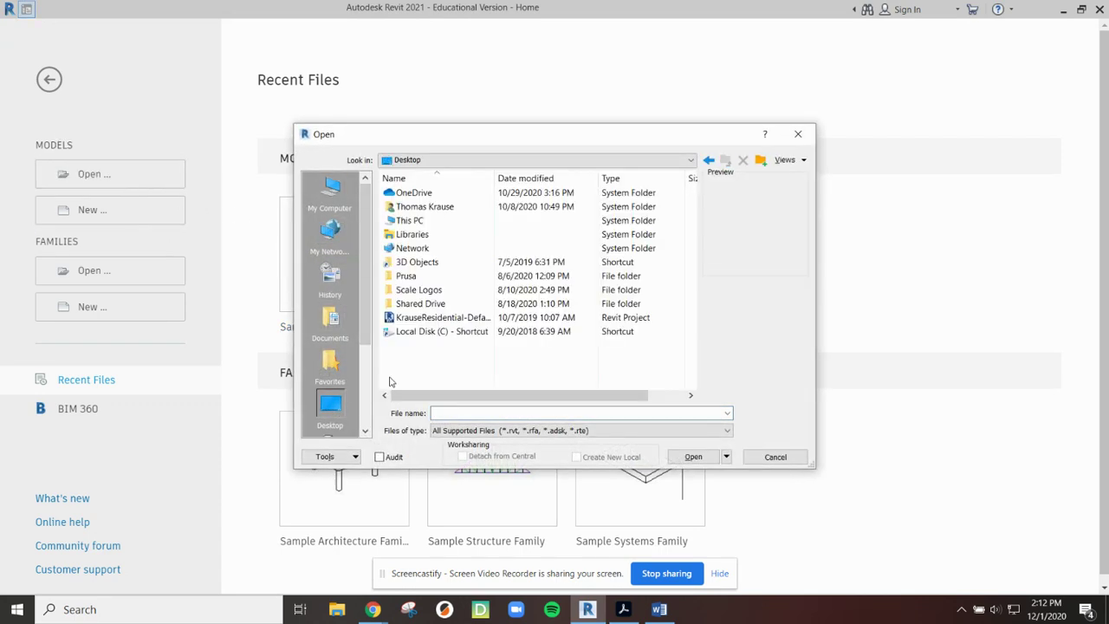
click(426, 318)
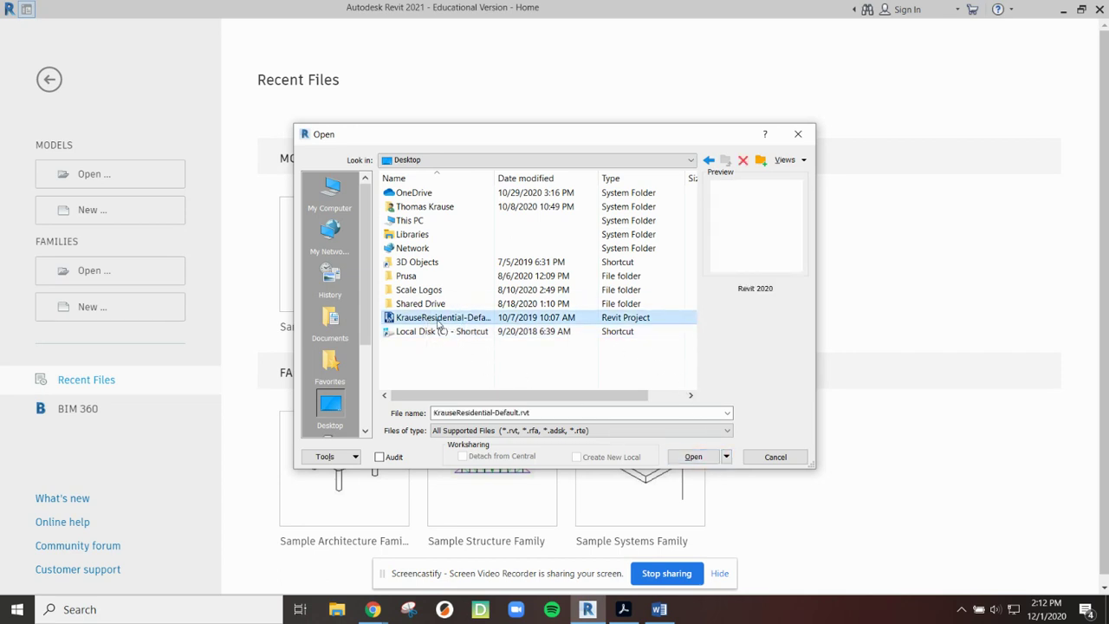
click(694, 457)
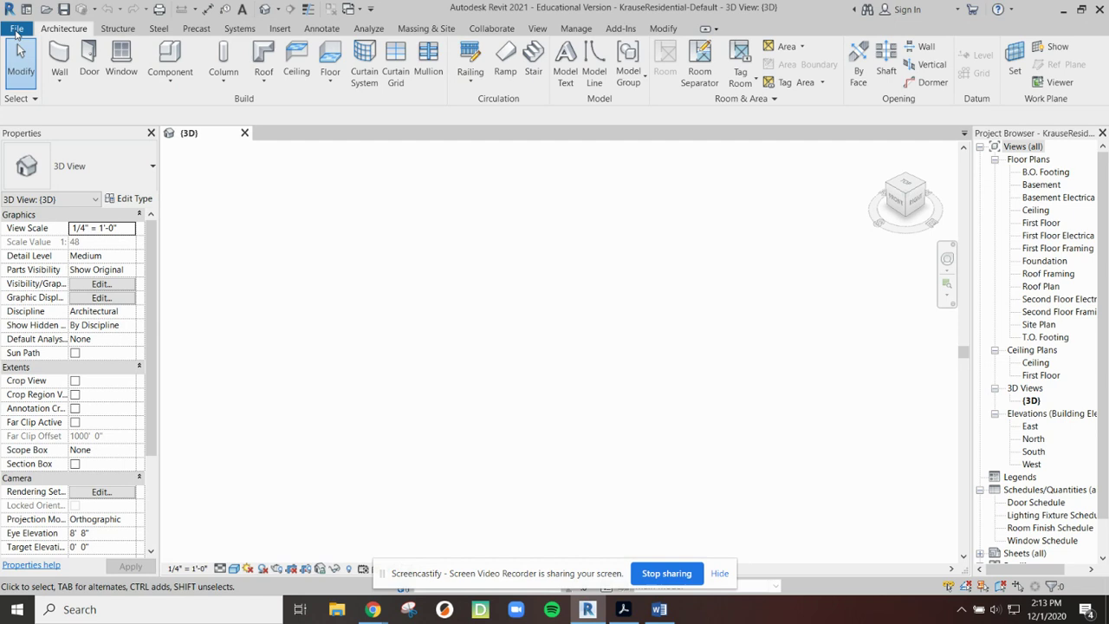
click(17, 31)
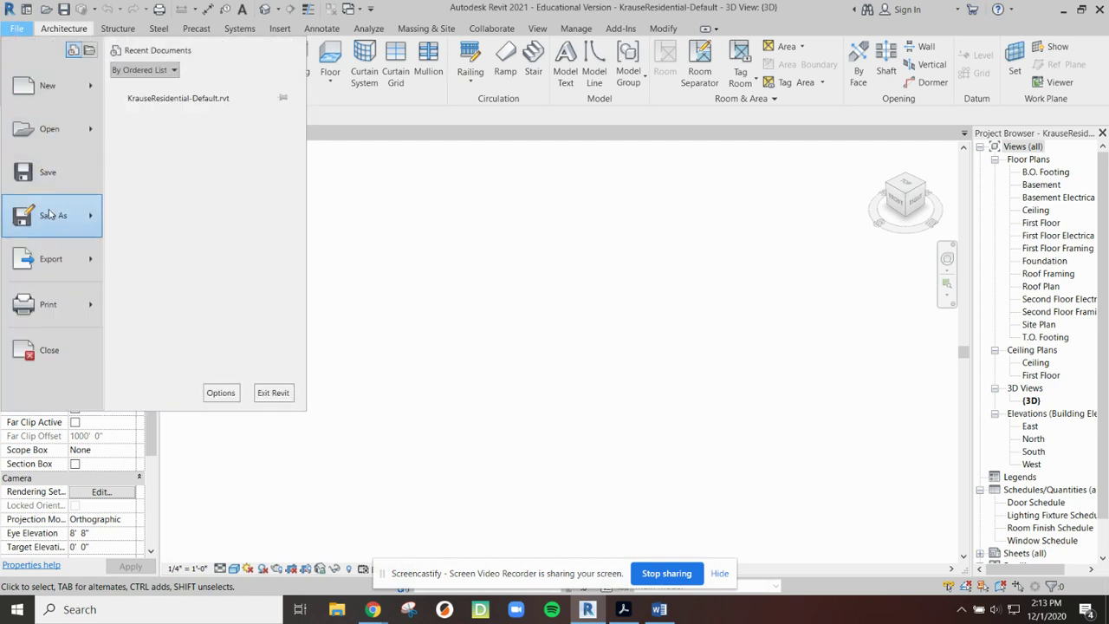
Step: Save the project as a new project file named Krause Shed 2021.rvt on the Desktop
mouse_move(50, 214)
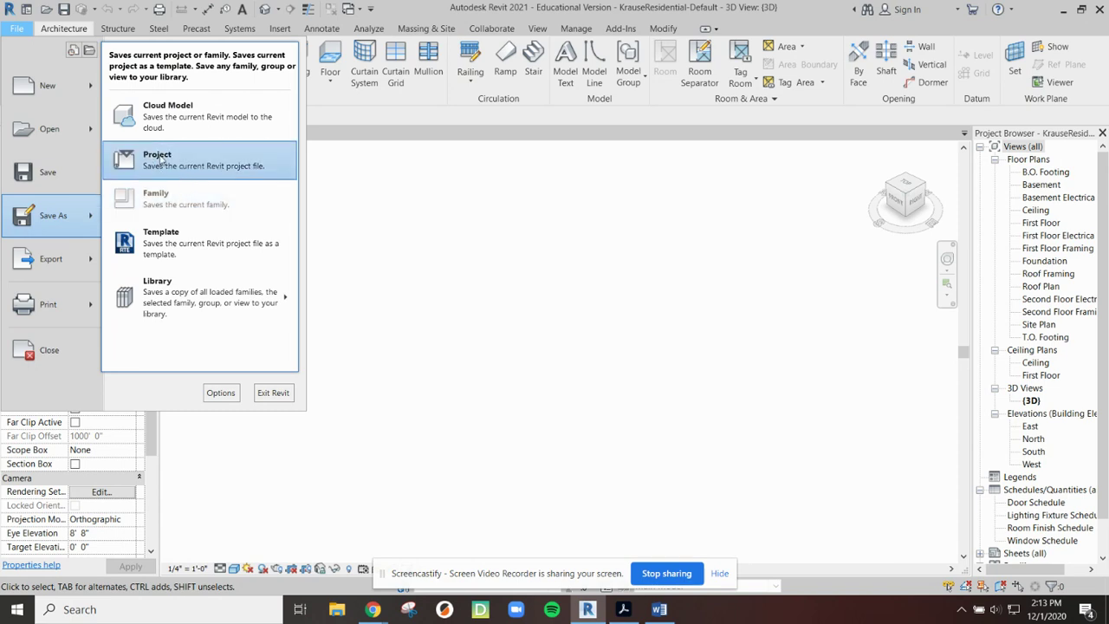
click(161, 159)
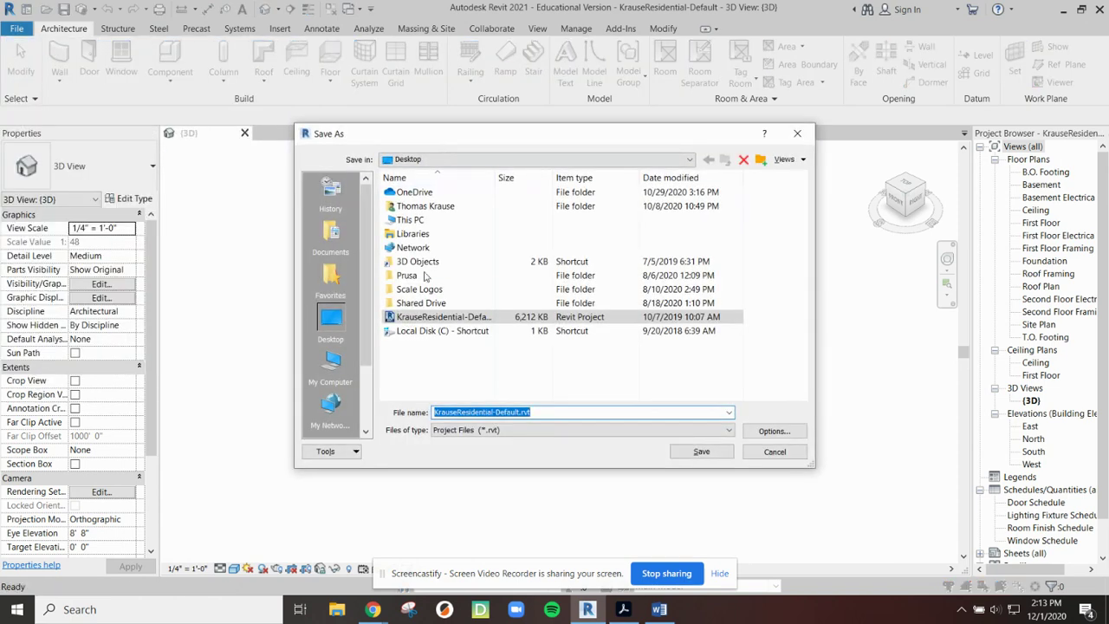
click(527, 412)
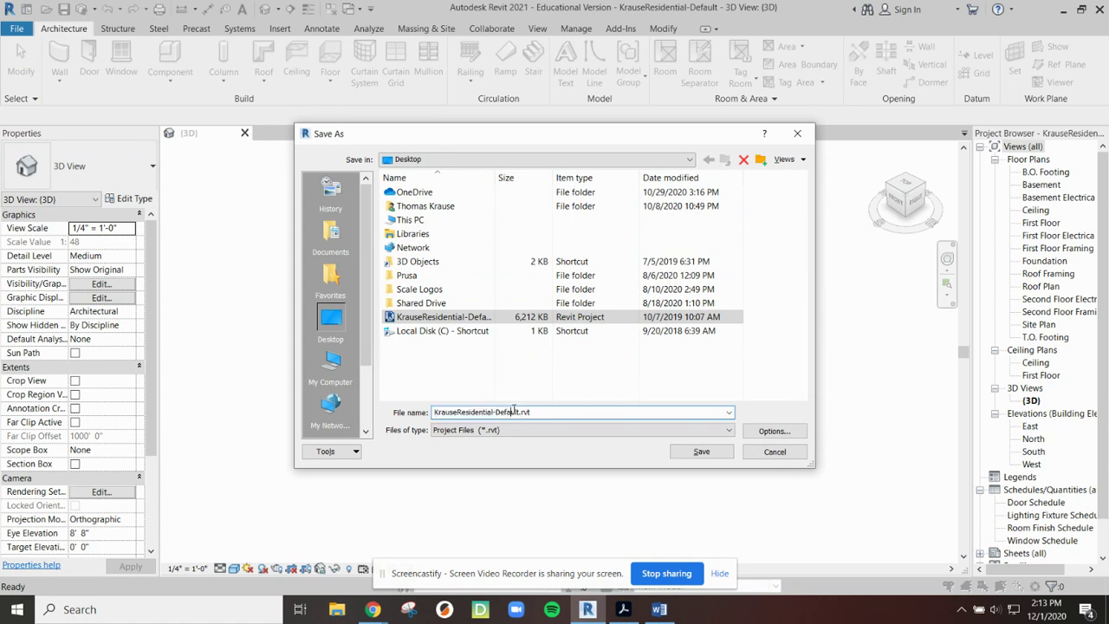
key(BackSpace)
key(BackSpace)
key(BackSpace)
key(BackSpace)
key(BackSpace)
key(BackSpace)
key(BackSpace)
key(BackSpace)
key(BackSpace)
key(BackSpace)
key(BackSpace)
key(BackSpace)
key(BackSpace)
key(BackSpace)
key(BackSpace)
key(BackSpace)
key(BackSpace)
key(BackSpace)
key(BackSpace)
text(Shed 2021)
click(514, 430)
click(515, 442)
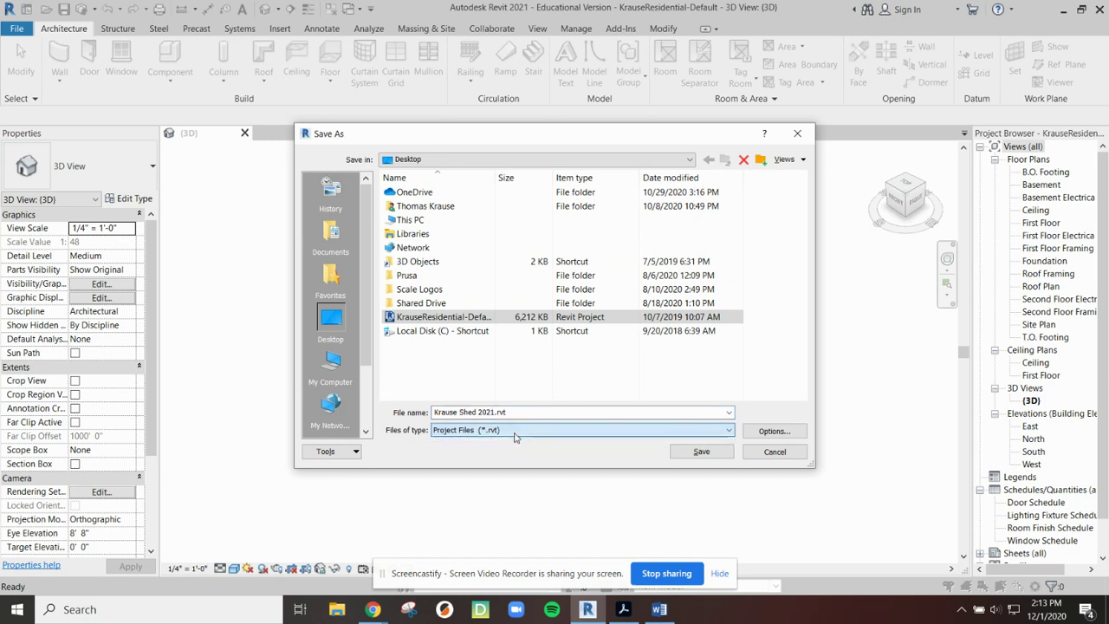
drag(479, 140, 488, 95)
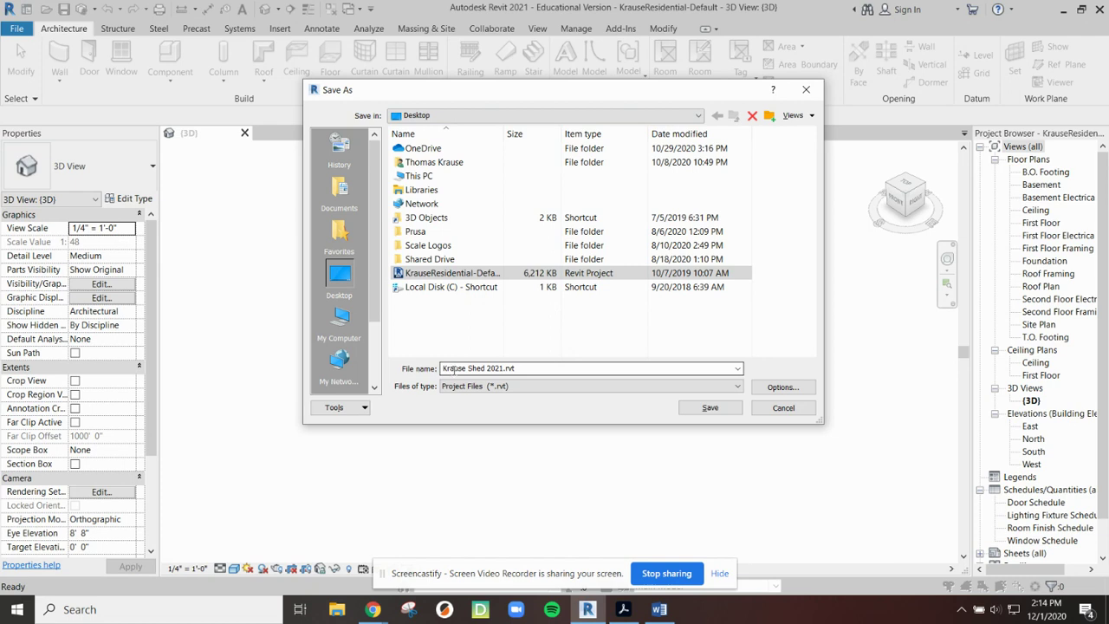
click(704, 410)
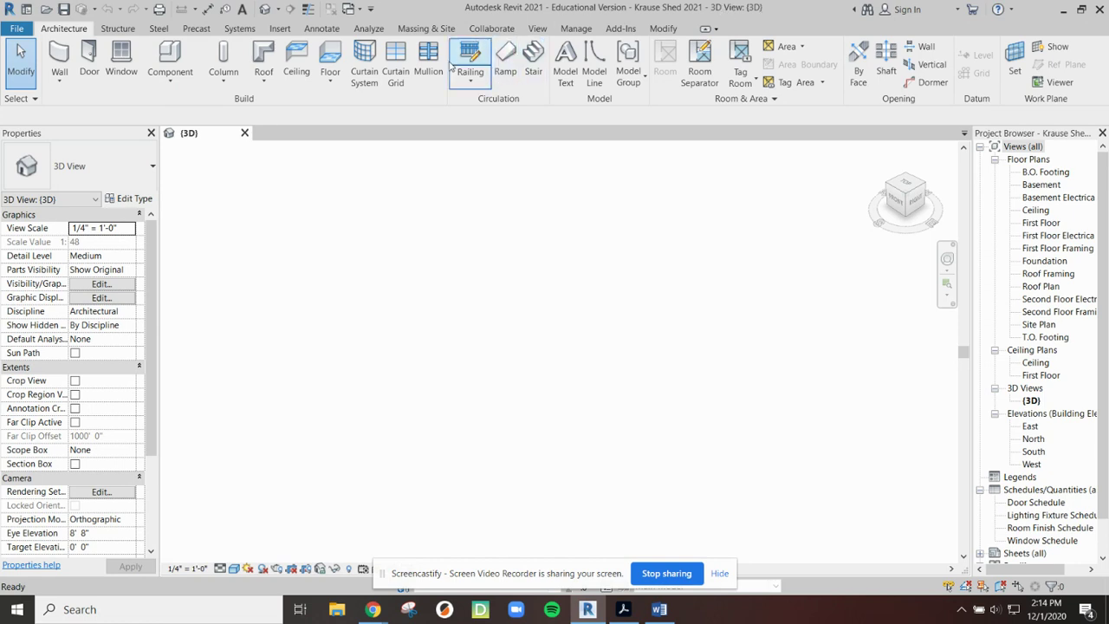
Step: Reopen the saved Krause Shed 2021 project from the Desktop
click(46, 11)
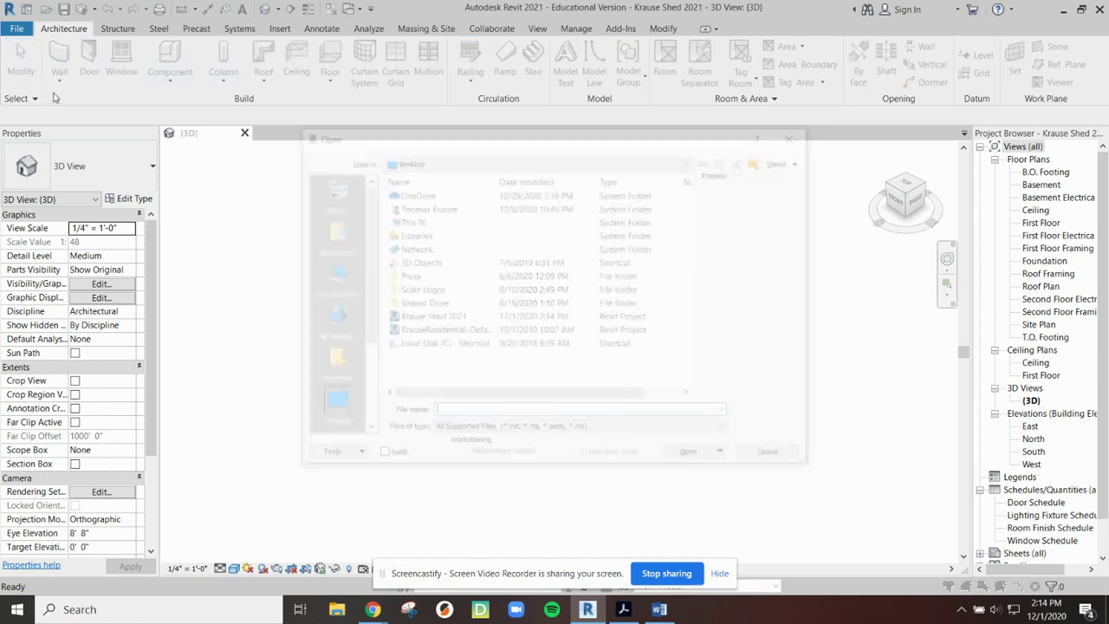
double_click(426, 317)
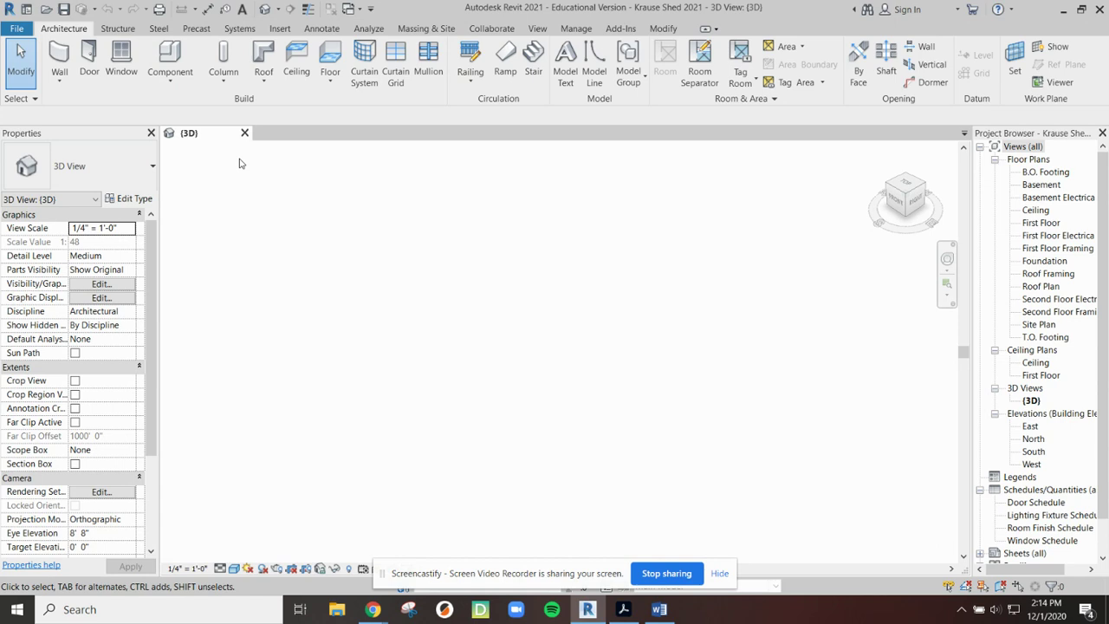
click(1031, 163)
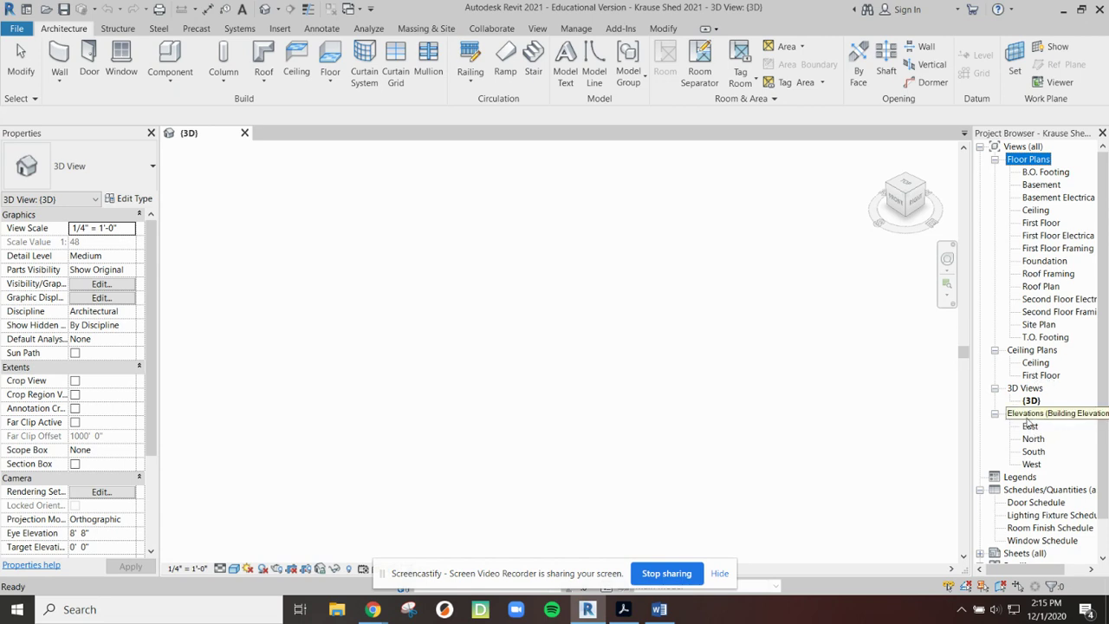
scroll(1033, 423, down, 2)
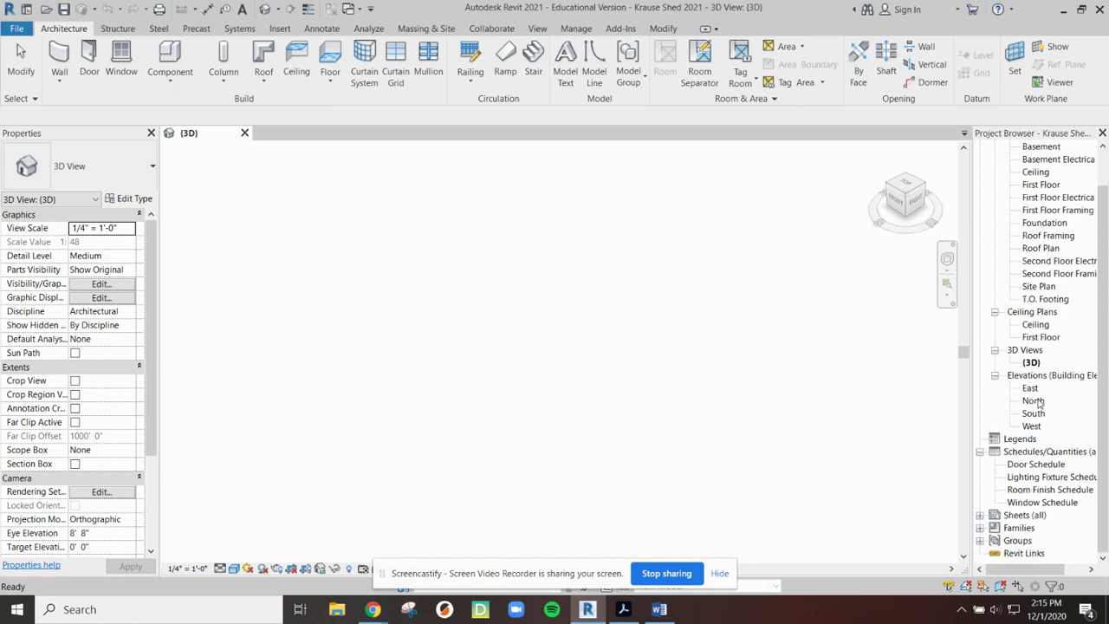
Step: Open the North elevation and window-select the Foundation, Basement, T.O. Footing and B.O. Footing levels
double_click(1033, 401)
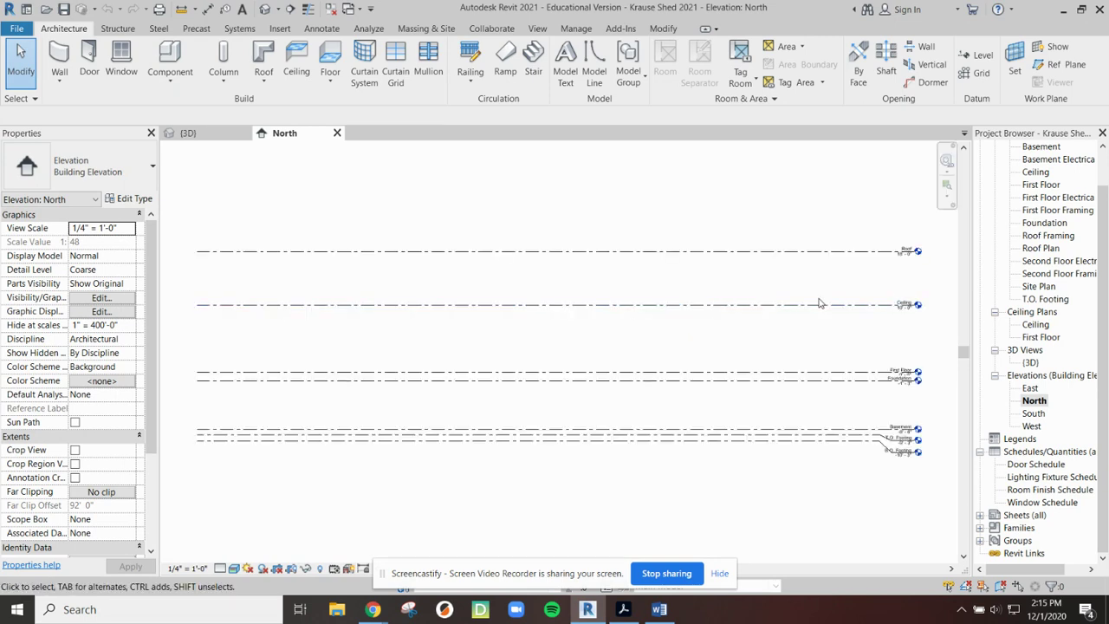
scroll(758, 347, up, 2)
scroll(758, 346, up, 5)
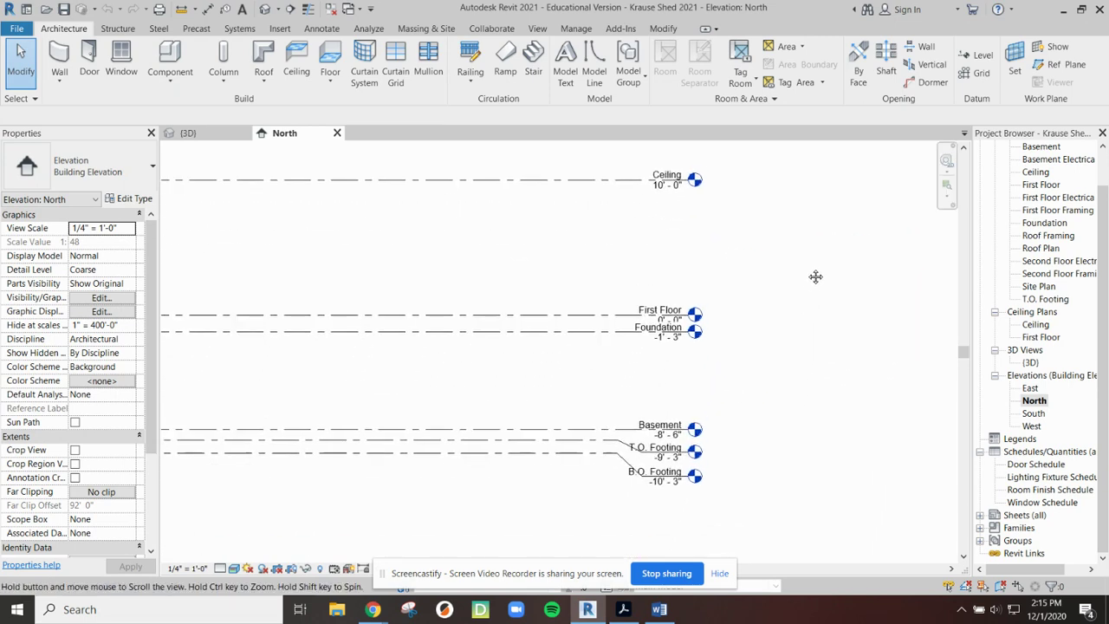
middle_drag(765, 354, 834, 303)
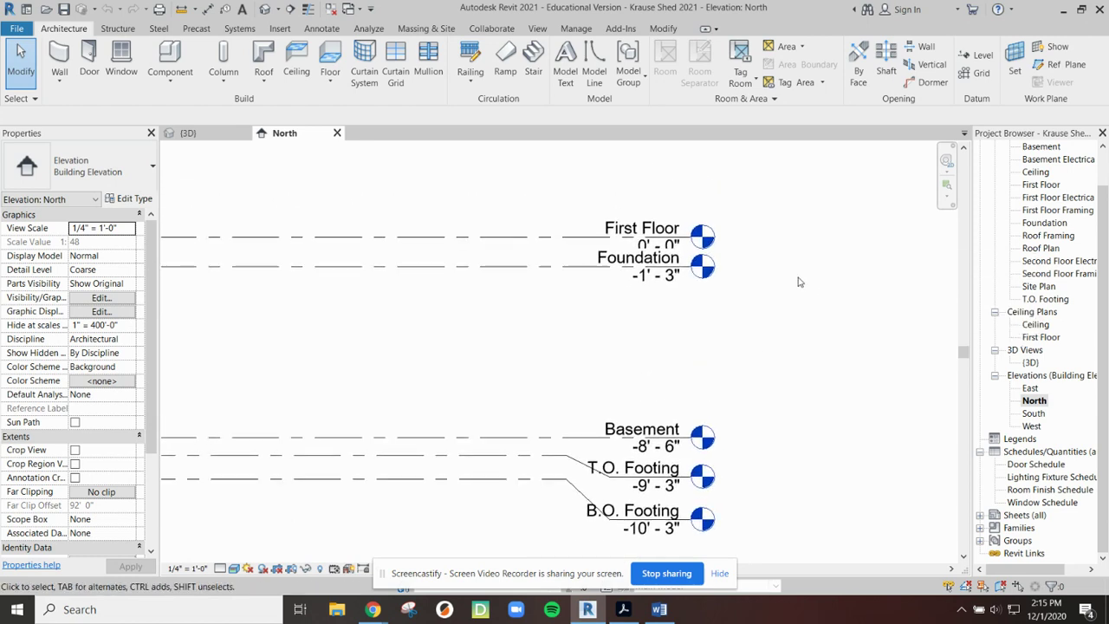
scroll(797, 280, down, 3)
middle_drag(808, 237, 756, 387)
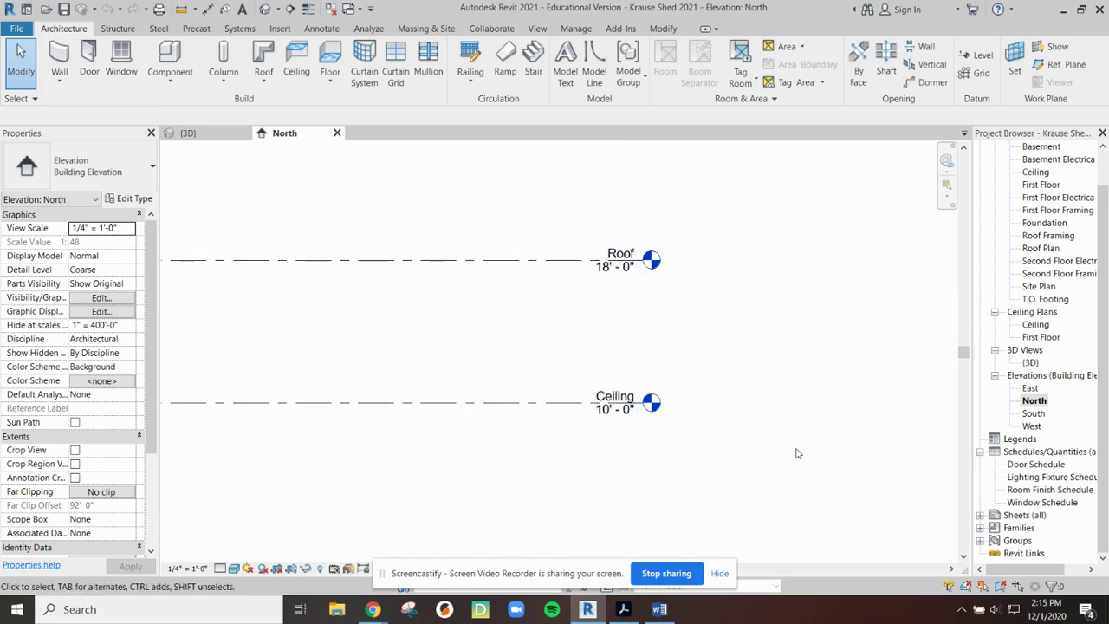
middle_drag(797, 451, 798, 273)
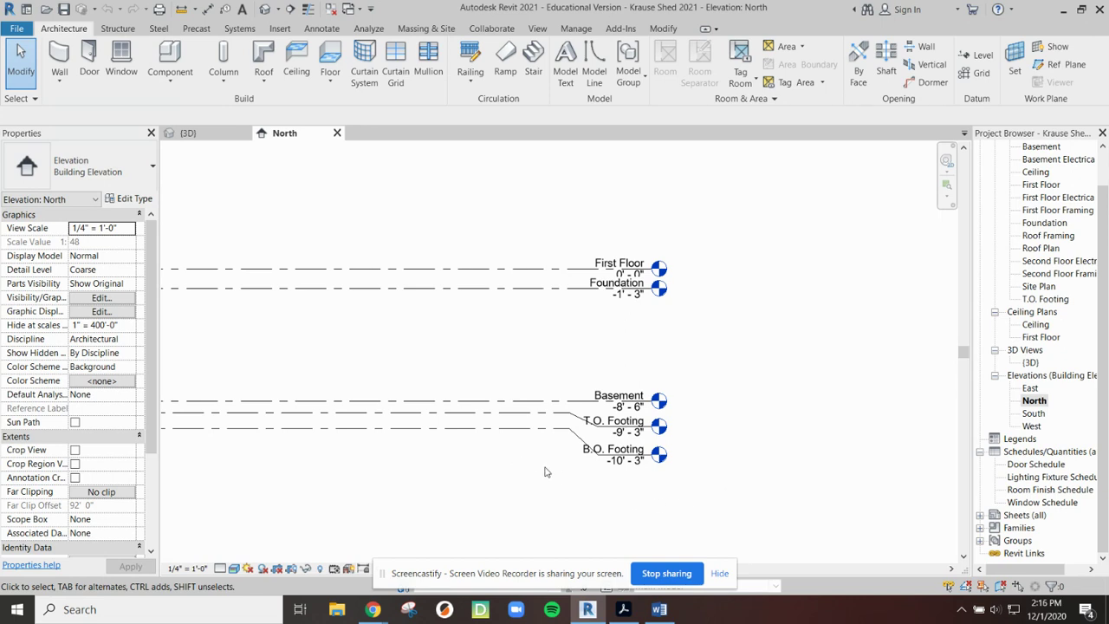
drag(545, 468, 452, 259)
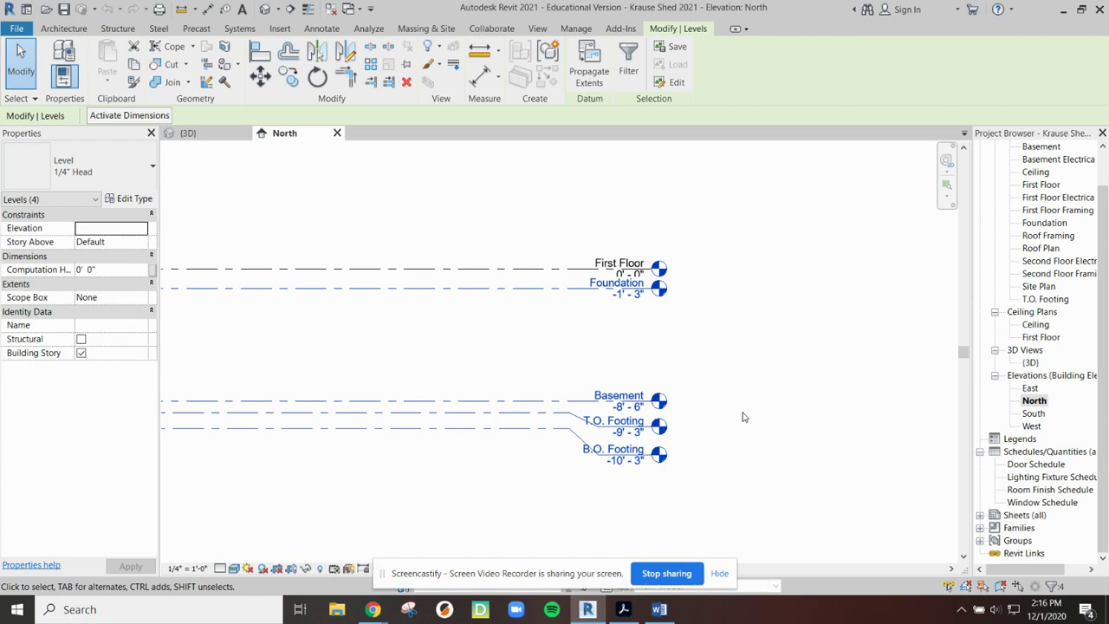
Step: Delete the four selected levels and confirm removing their 5 associated views
key(Delete)
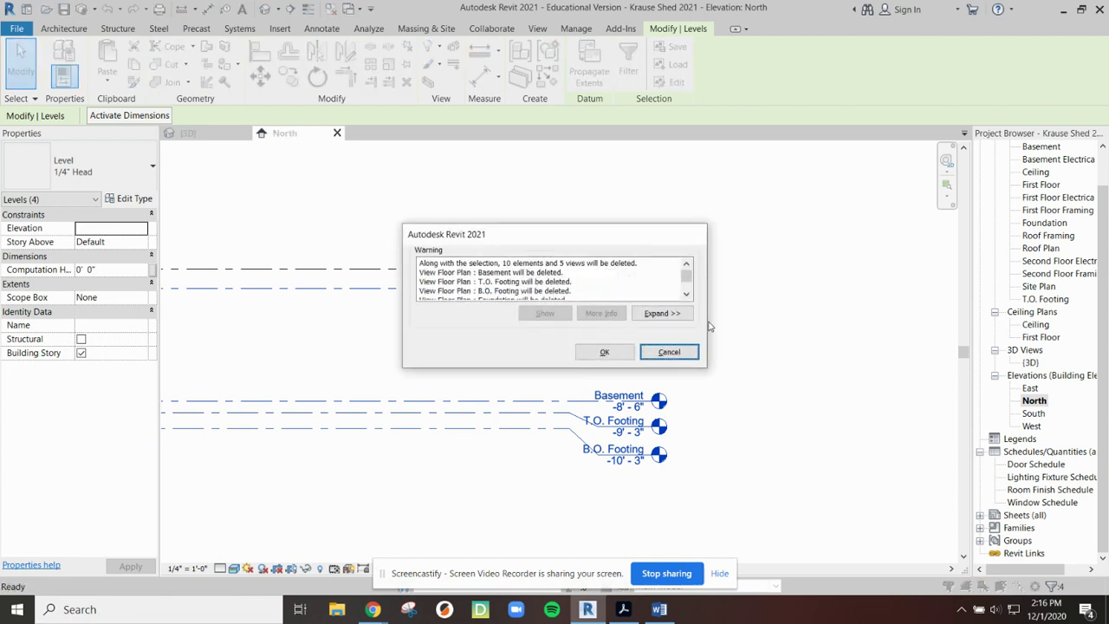
drag(616, 231, 727, 59)
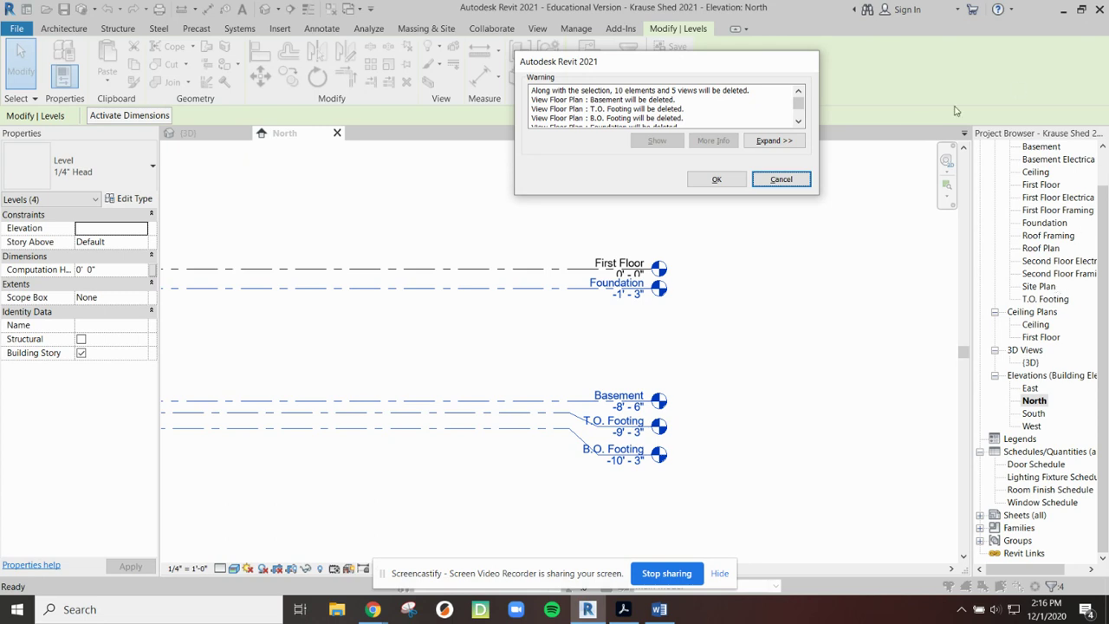
drag(800, 105, 802, 101)
click(714, 180)
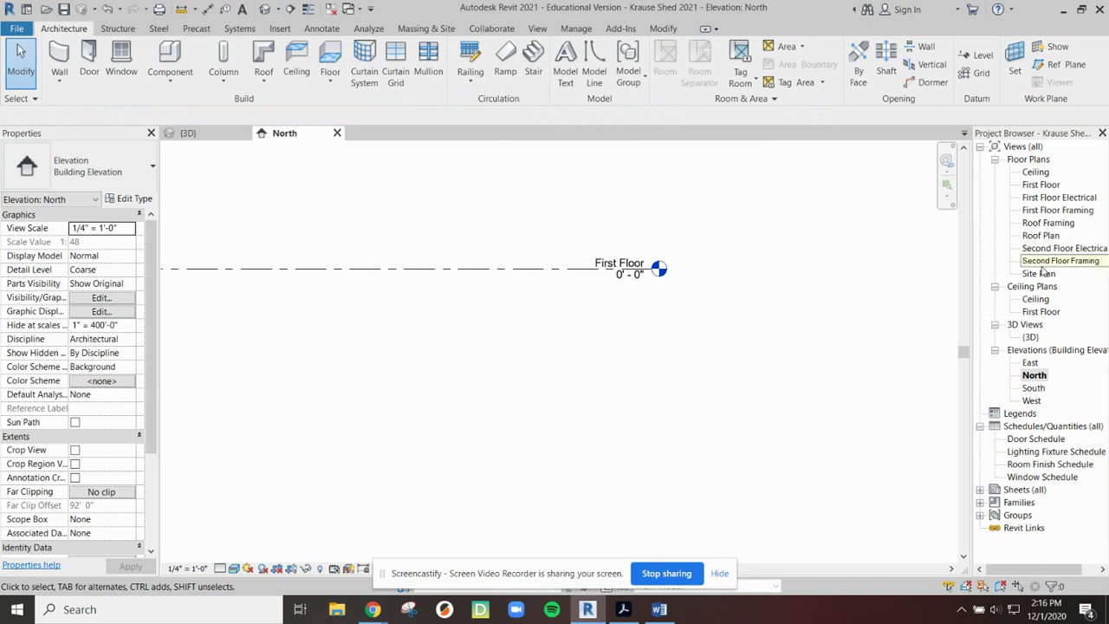
Step: Expand Sheets (all) to list preset sheets A0 through S3 and open A1 - First Floor Plan
scroll(710, 260, down, 2)
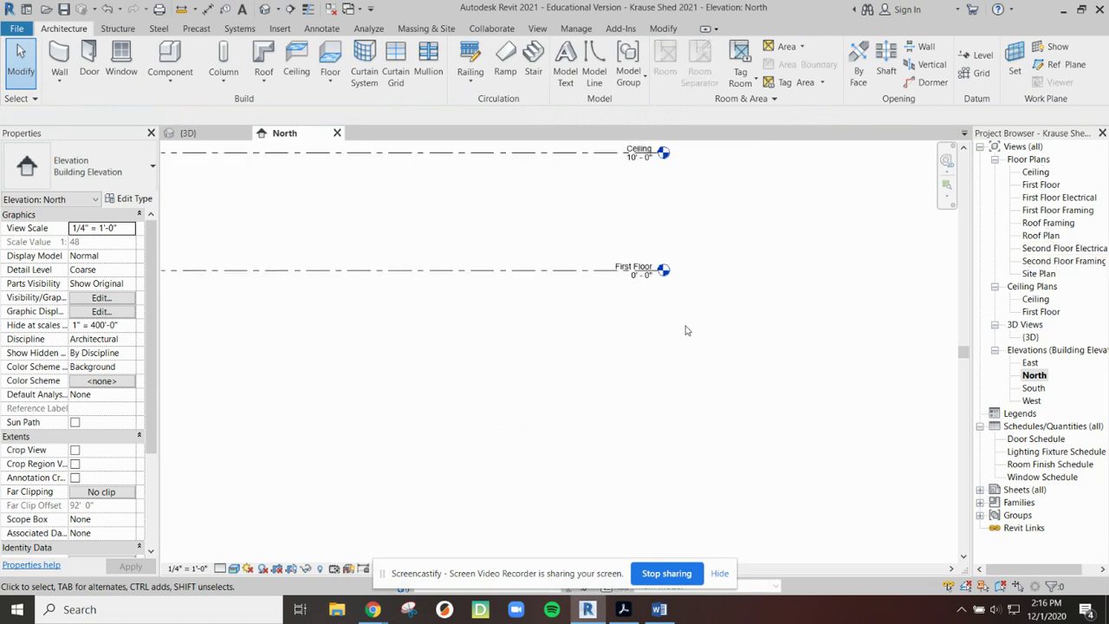
middle_drag(710, 208, 748, 334)
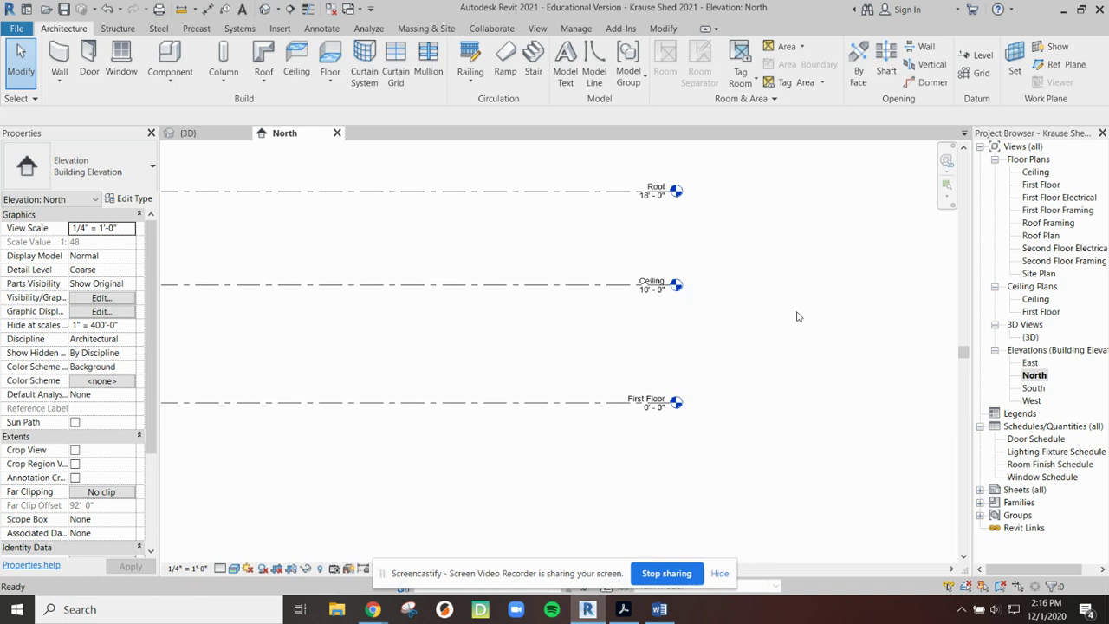
click(980, 490)
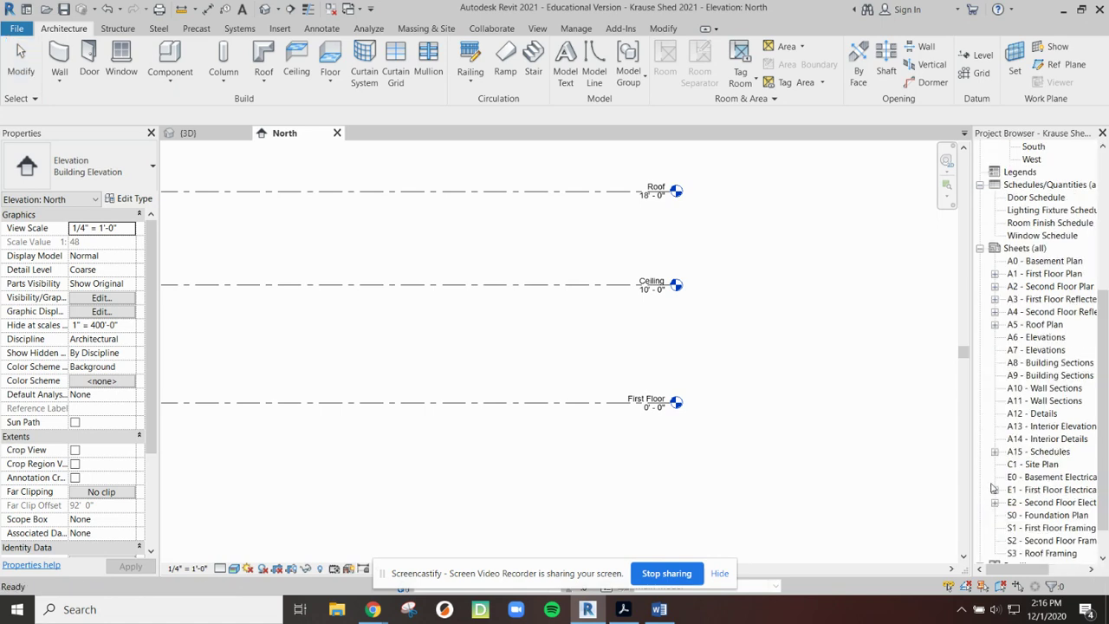
scroll(1038, 262, down, 2)
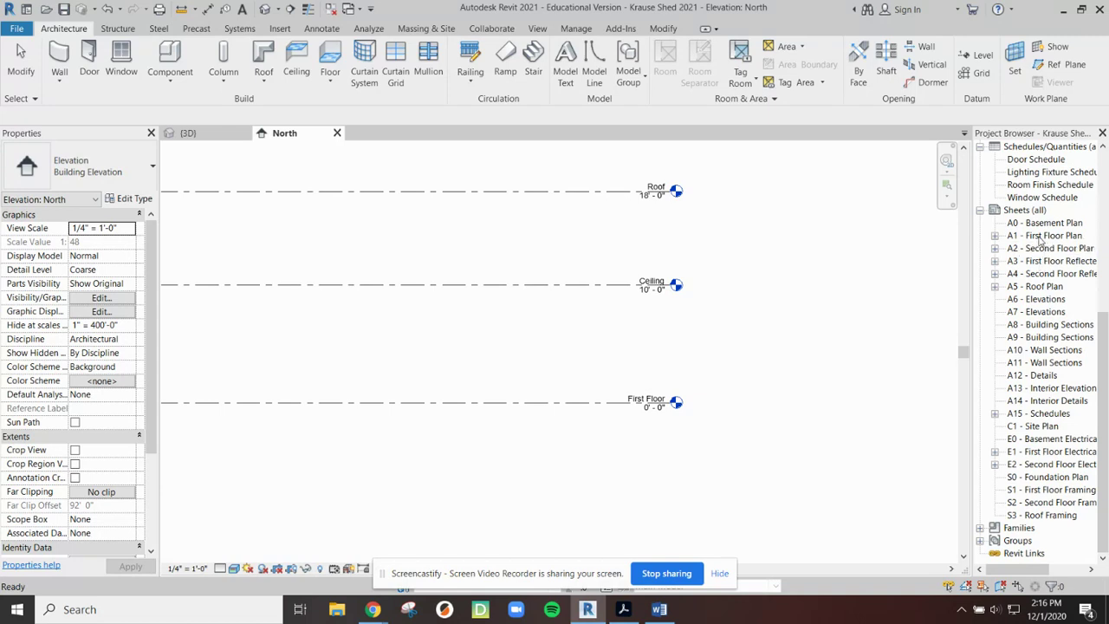
double_click(1044, 236)
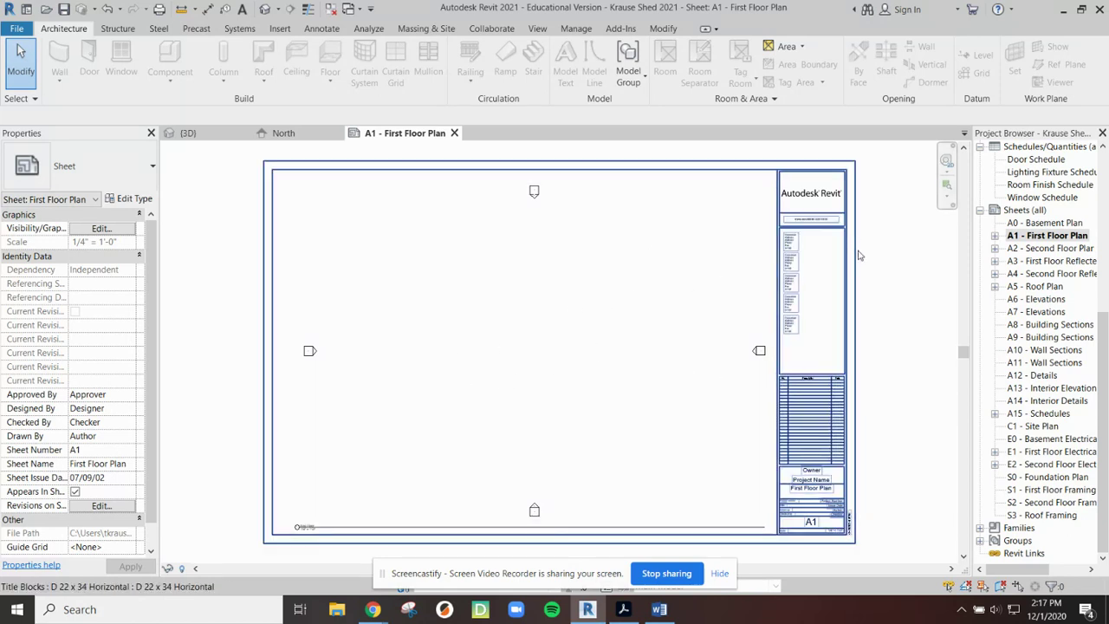
Step: Pan and zoom the A1 - First Floor Plan sheet to view its empty title block
middle_drag(896, 459, 857, 372)
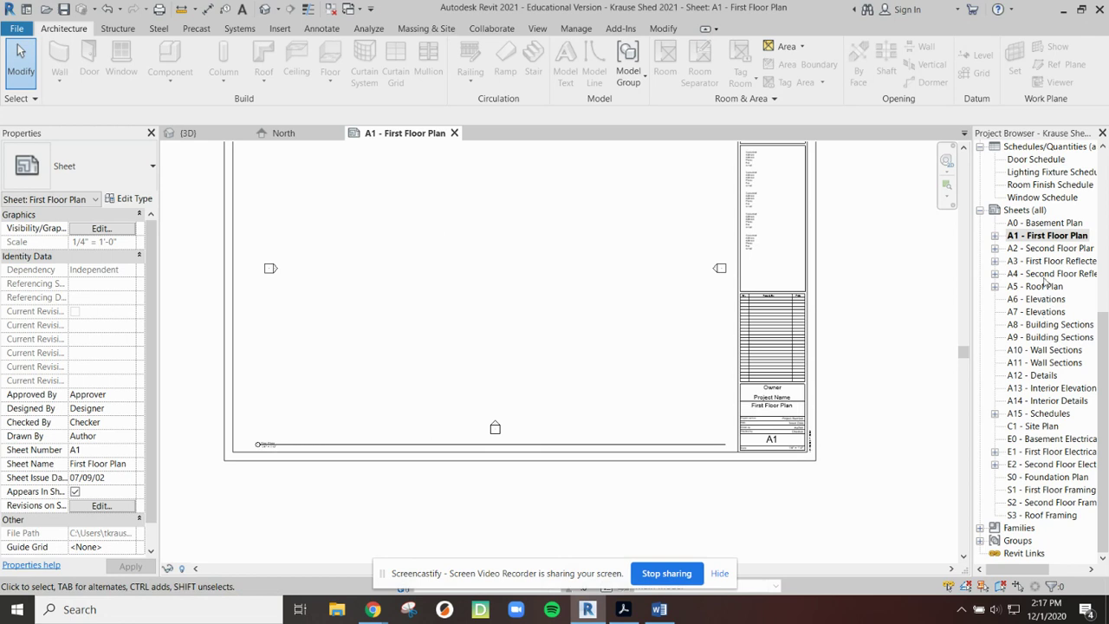
scroll(751, 355, up, 2)
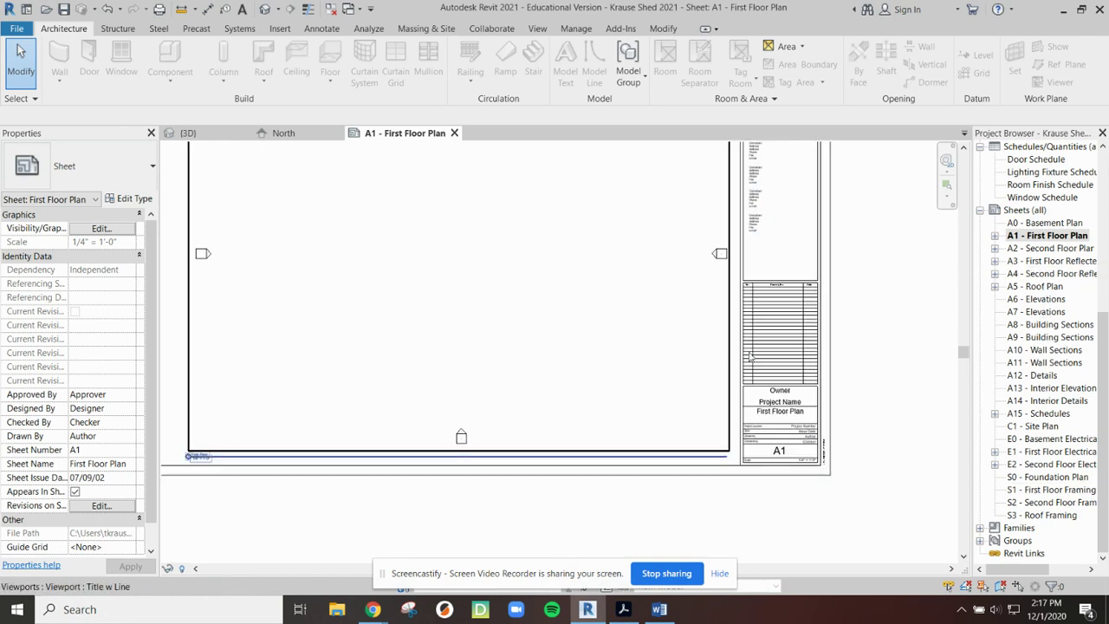
scroll(882, 350, down, 3)
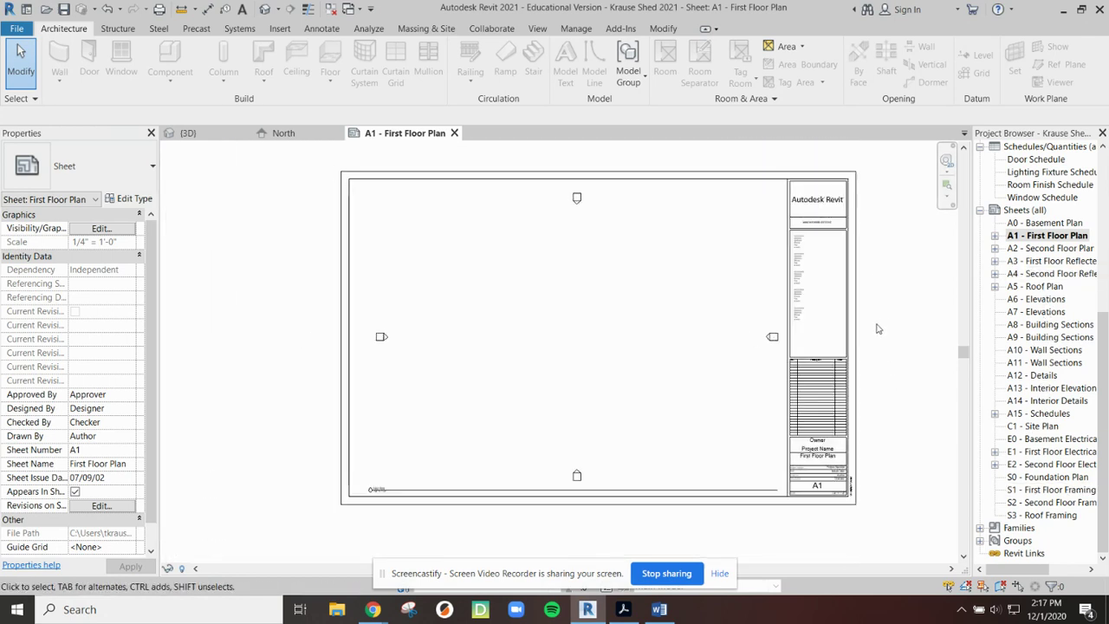